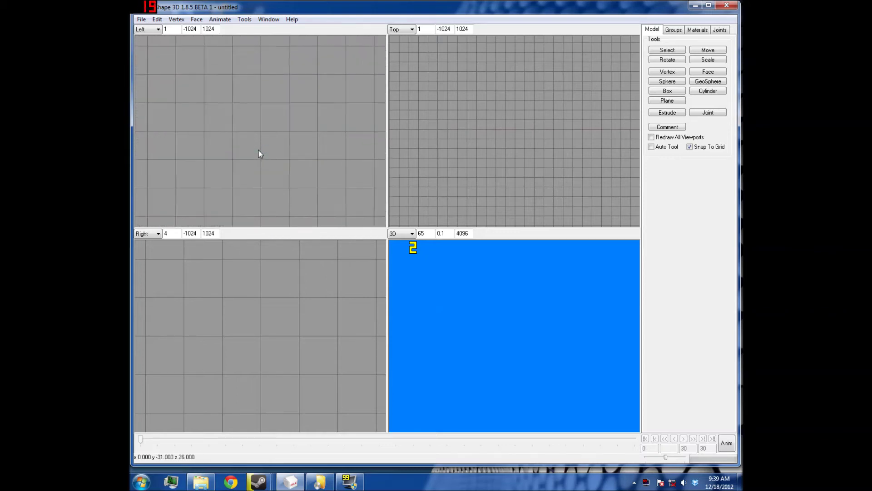
# Fit the whole scene in the views and zoom in on the Left viewport
pyautogui.click(283, 322)
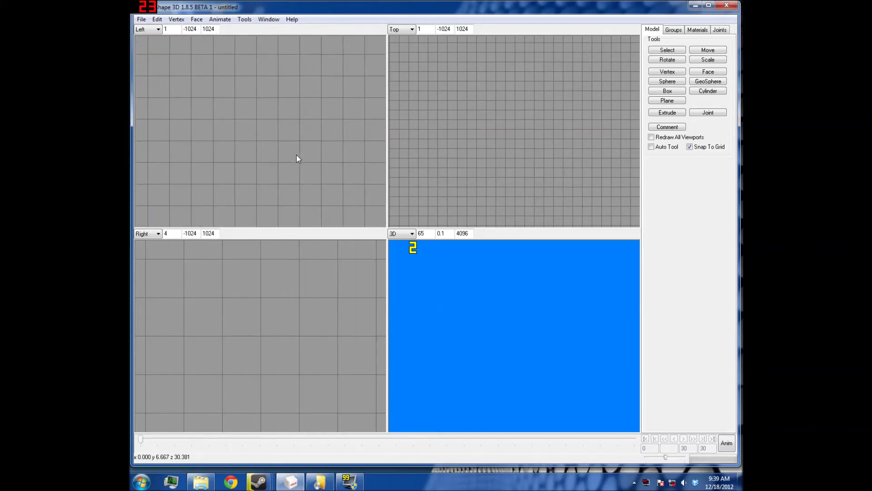
pyautogui.scroll(3, 350, 176)
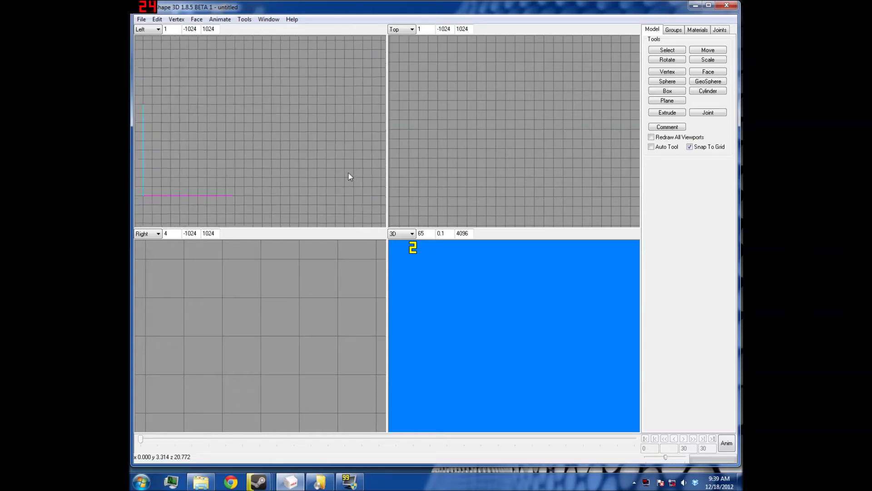
pyautogui.scroll(2, 344, 177)
pyautogui.scroll(2, 327, 184)
pyautogui.scroll(2, 333, 172)
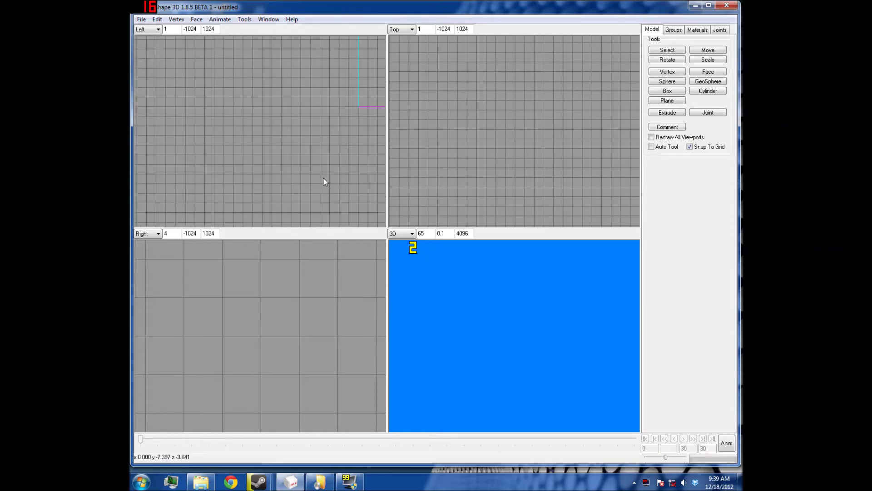
pyautogui.scroll(2, 325, 183)
pyautogui.scroll(2, 311, 179)
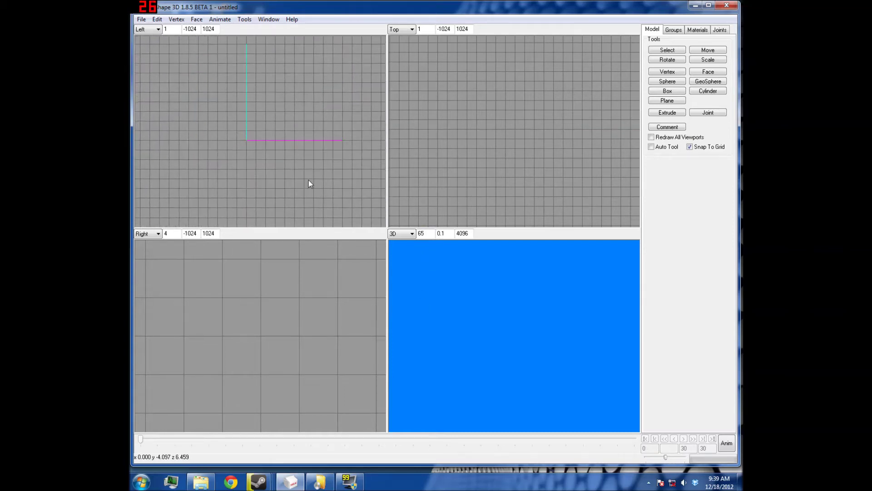
pyautogui.scroll(2, 279, 179)
# Switch from Extrude through Select to the Box drawing tool
pyautogui.click(679, 113)
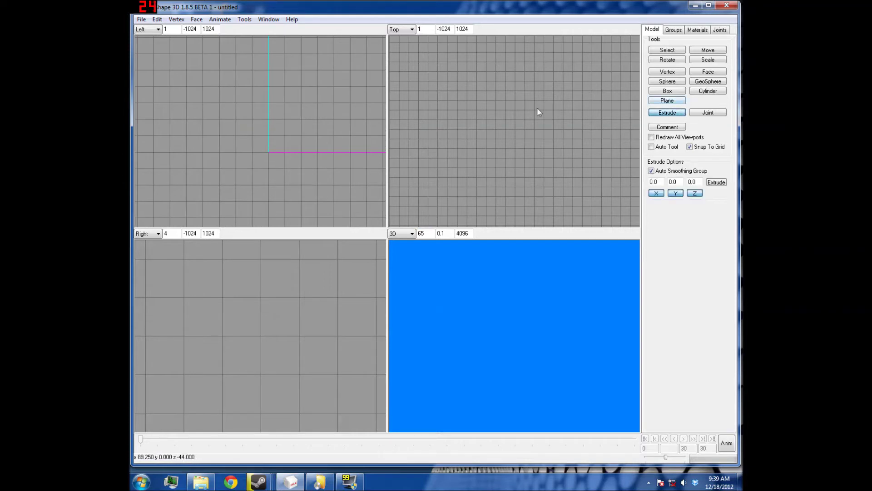
pyautogui.click(680, 51)
pyautogui.click(680, 91)
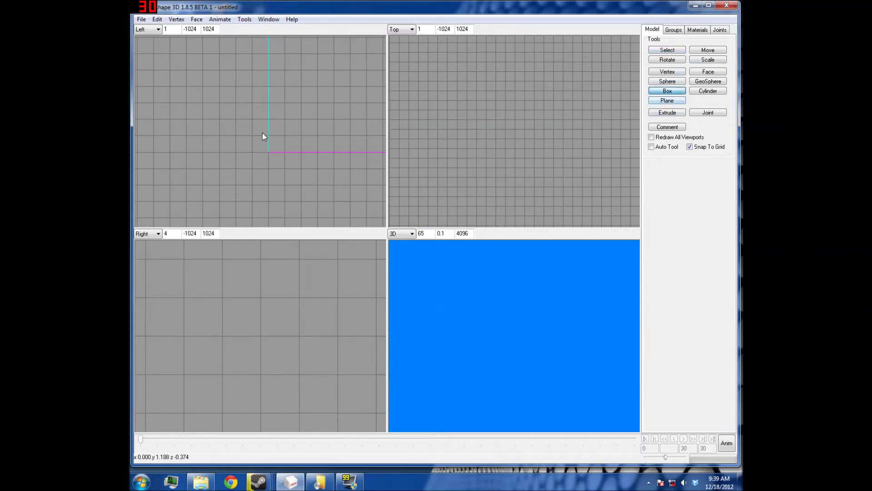
# Draw a small box at the origin and frame it in the 3D view
pyautogui.moveTo(290, 169); pyautogui.dragTo(290, 169)
pyautogui.rightClick(489, 353)
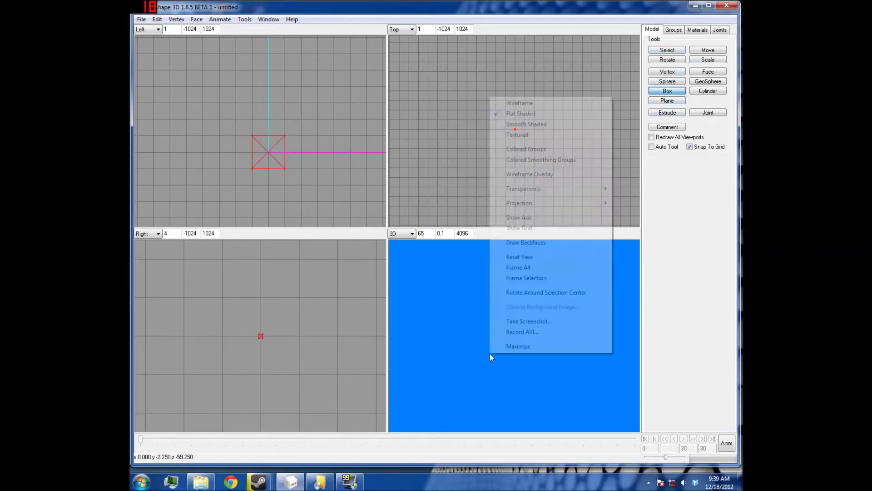
pyautogui.click(517, 267)
pyautogui.scroll(2, 514, 155)
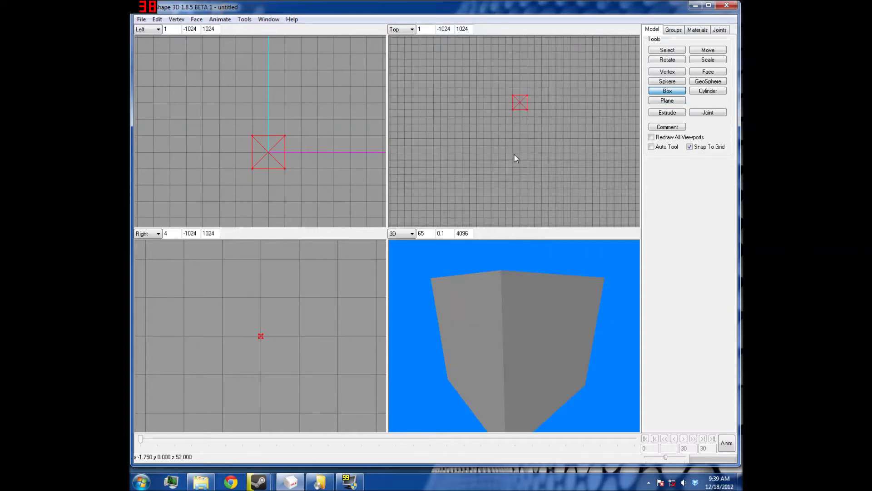
pyautogui.scroll(2, 514, 154)
# Select the box's top face in the side view
pyautogui.click(681, 113)
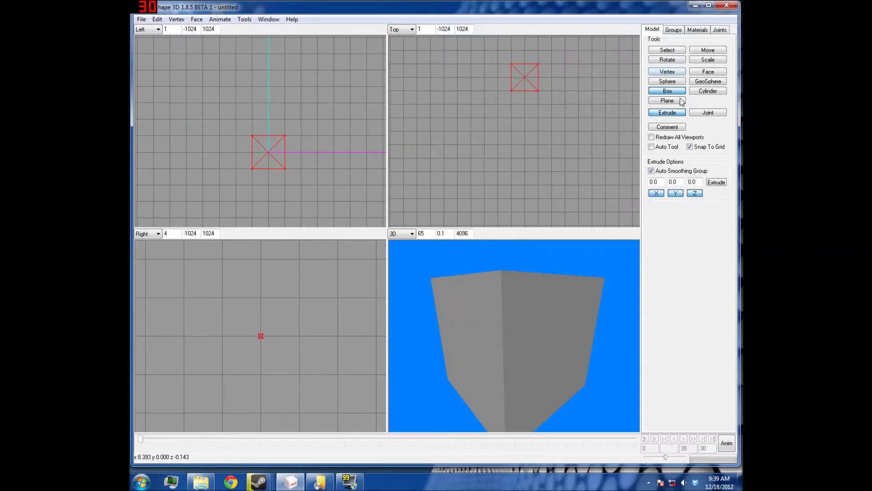
pyautogui.click(667, 51)
pyautogui.scroll(-3, 268, 196)
pyautogui.scroll(5, 220, 202)
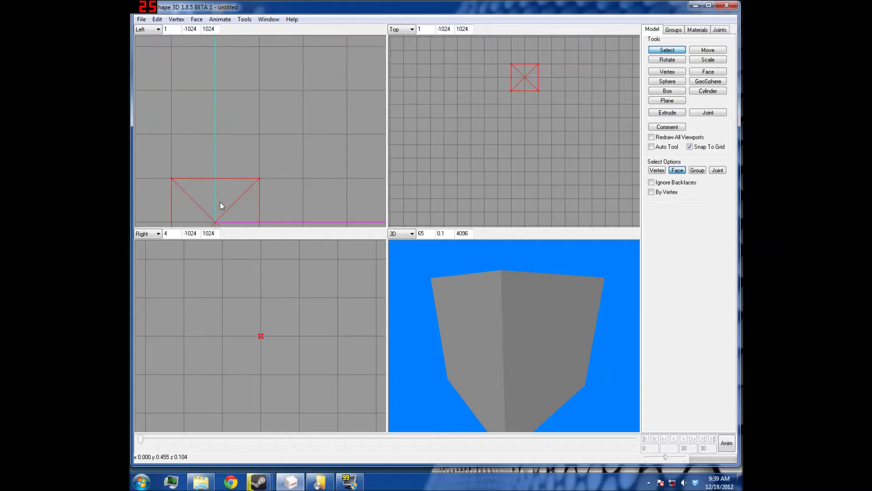
pyautogui.moveTo(220, 202); pyautogui.dragTo(264, 72, button='middle')
pyautogui.moveTo(190, 78); pyautogui.dragTo(441, 217)
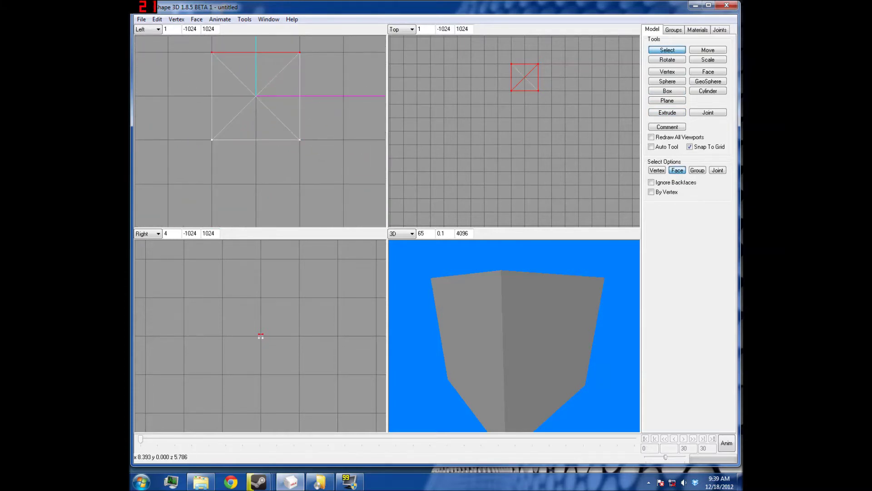
# Extrude the top face upward
pyautogui.click(661, 113)
pyautogui.scroll(-2, 220, 185)
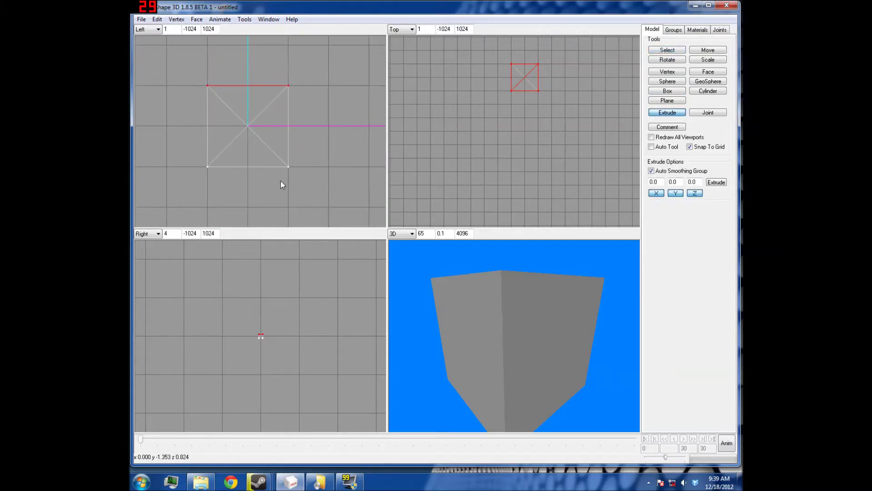
pyautogui.moveTo(280, 180); pyautogui.dragTo(277, 124)
pyautogui.moveTo(536, 318)
pyautogui.mouseDown()
pyautogui.moveTo(486, 310)
pyautogui.moveTo(393, 328)
pyautogui.moveTo(290, 137)
pyautogui.mouseUp()
# Shift the extruded top face one grid cell right, then undo the move
pyautogui.click(718, 51)
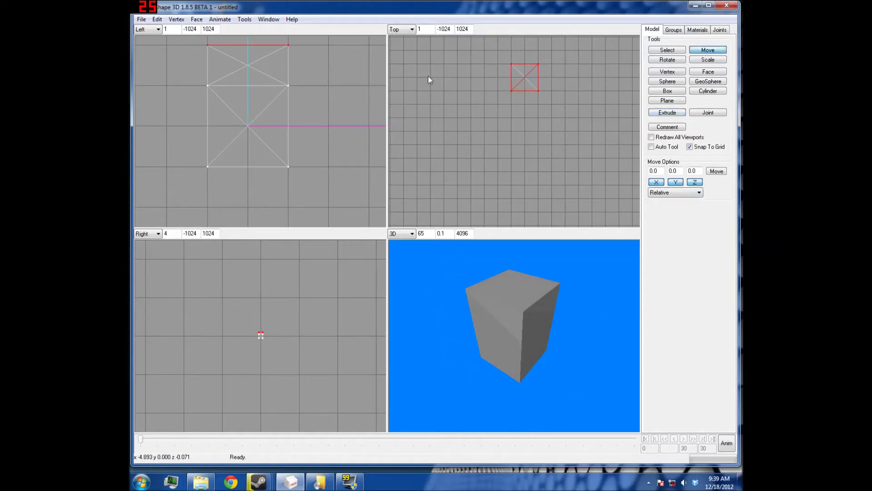
pyautogui.moveTo(287, 132); pyautogui.dragTo(311, 130)
pyautogui.moveTo(499, 318)
pyautogui.mouseDown()
pyautogui.moveTo(541, 355)
pyautogui.moveTo(601, 317)
pyautogui.moveTo(504, 334)
pyautogui.mouseUp()
pyautogui.scroll(1, 534, 178)
pyautogui.scroll(2, 534, 178)
pyautogui.scroll(1, 534, 178)
pyautogui.scroll(2, 262, 339)
pyautogui.scroll(2, 263, 343)
pyautogui.scroll(1, 263, 344)
pyautogui.hotkey('ctrl', 'z')
pyautogui.hotkey('ctrl', 'z')
pyautogui.moveTo(481, 335); pyautogui.dragTo(552, 366)
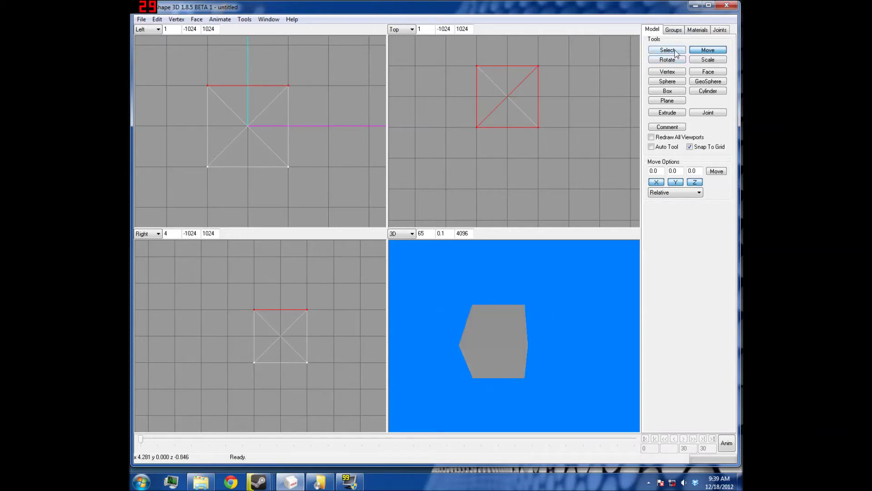
pyautogui.click(665, 114)
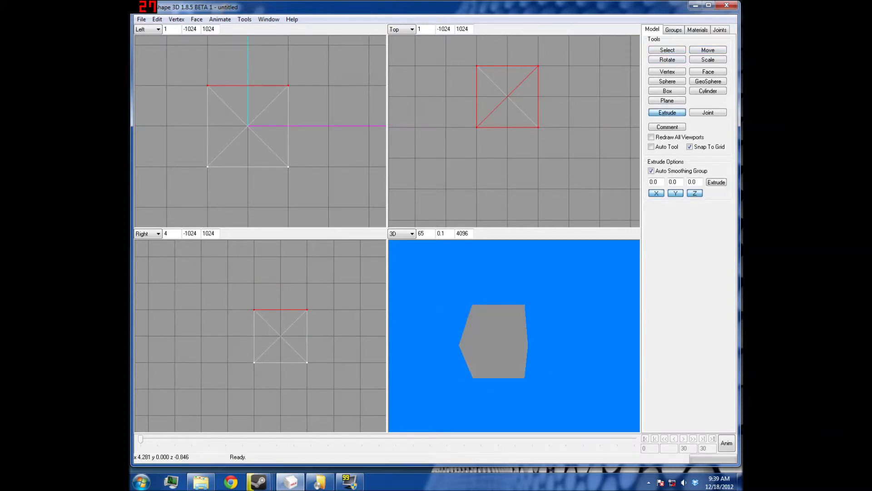
pyautogui.click(717, 182)
pyautogui.moveTo(489, 298); pyautogui.dragTo(549, 307)
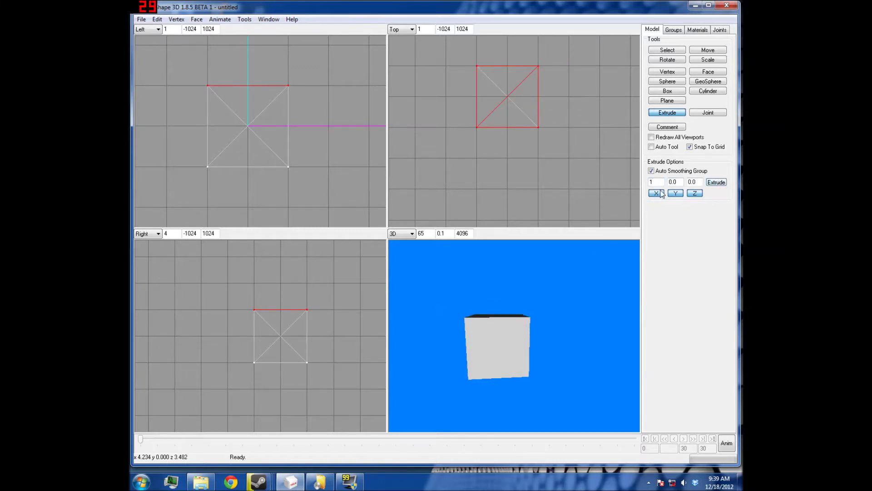
pyautogui.click(712, 183)
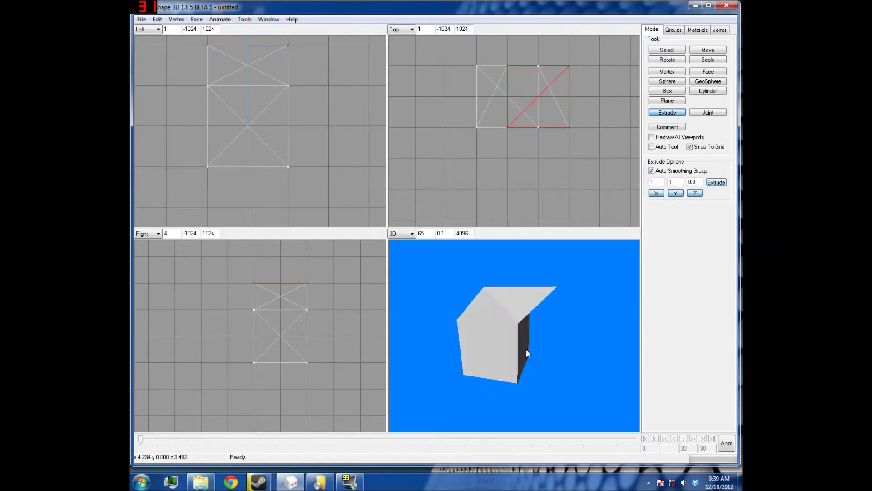
pyautogui.moveTo(526, 349); pyautogui.dragTo(426, 351)
pyautogui.moveTo(580, 296); pyautogui.dragTo(650, 338)
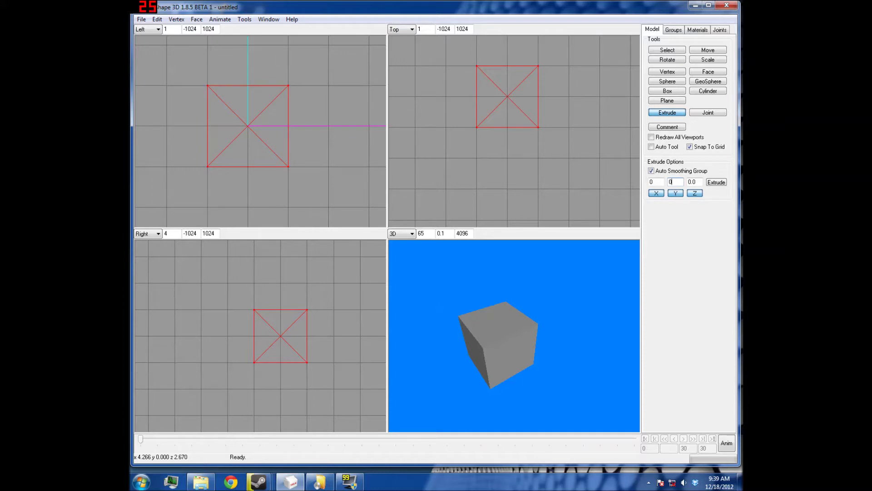
pyautogui.hotkey('shift', 'Tab')
pyautogui.write('11')
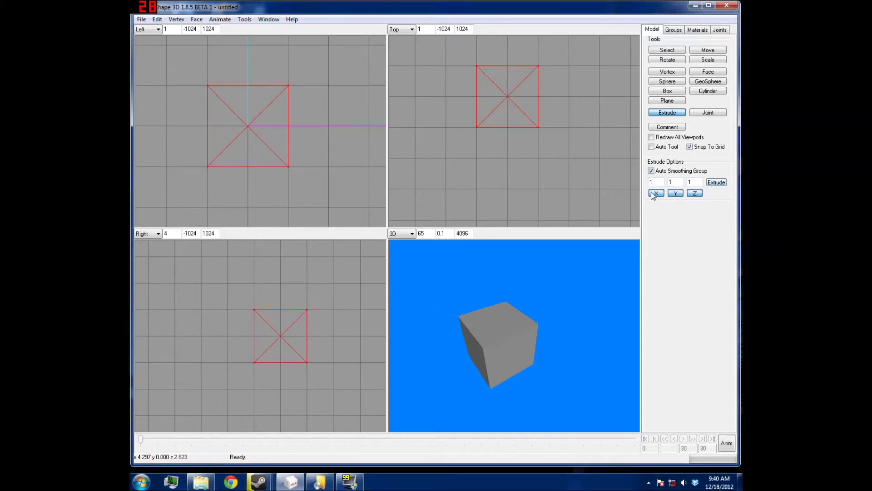
pyautogui.click(716, 182)
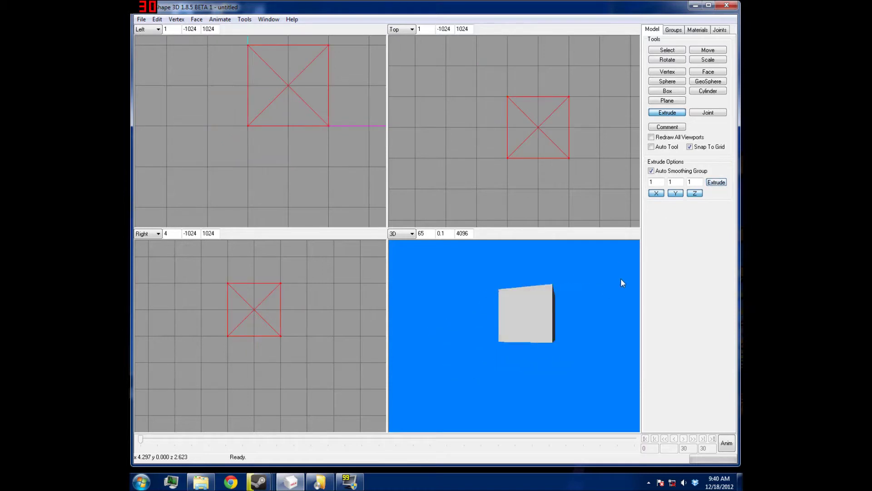
pyautogui.moveTo(621, 278); pyautogui.dragTo(593, 295)
pyautogui.hotkey('ctrl', 'z')
pyautogui.click(668, 50)
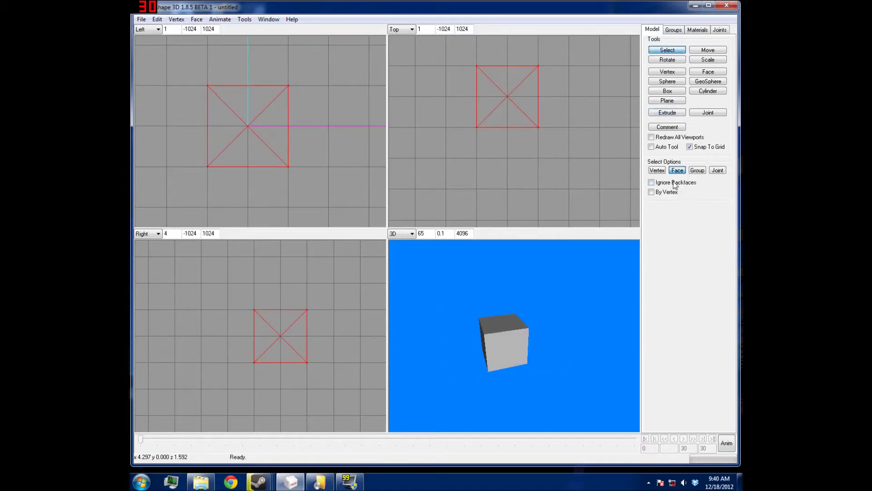
pyautogui.moveTo(176, 109)
pyautogui.mouseDown(button='right')
pyautogui.moveTo(197, 140)
pyautogui.moveTo(184, 120)
pyautogui.mouseUp(button='right')
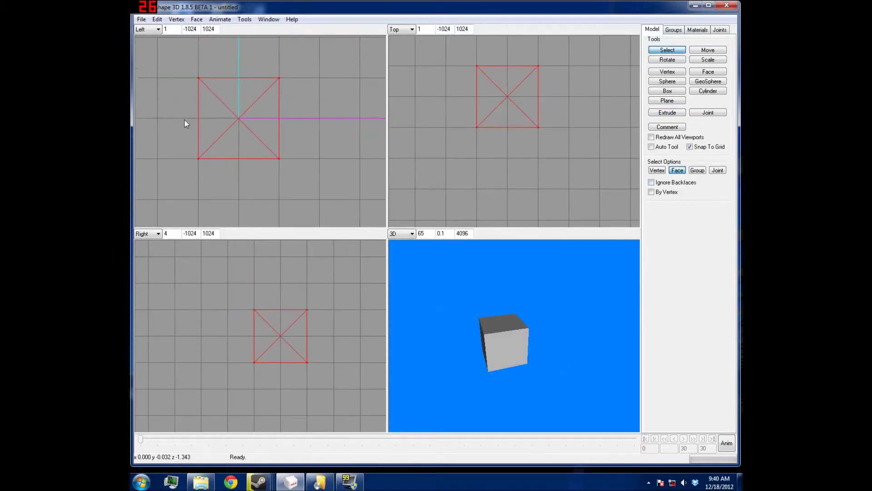
pyautogui.moveTo(166, 92); pyautogui.dragTo(339, 171)
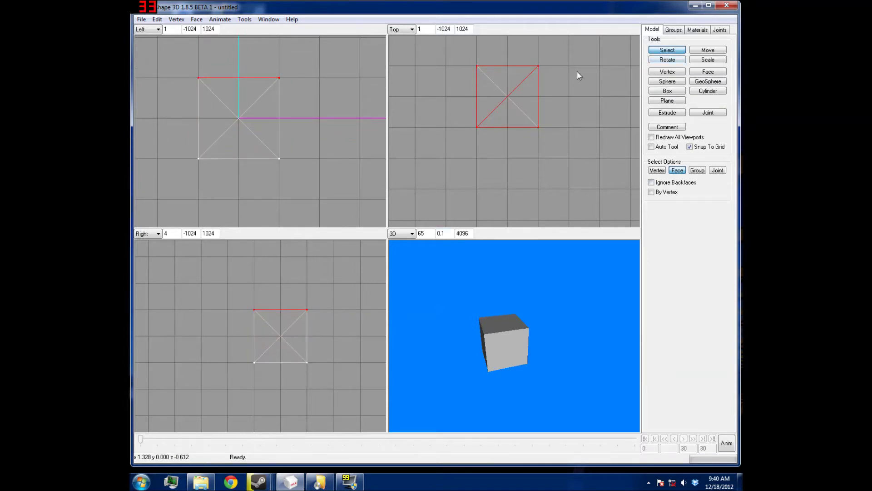
pyautogui.click(668, 117)
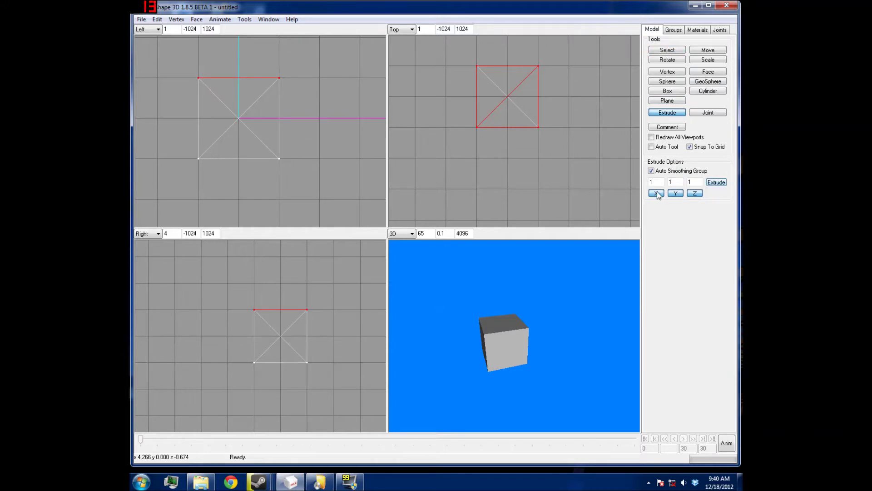
pyautogui.click(717, 182)
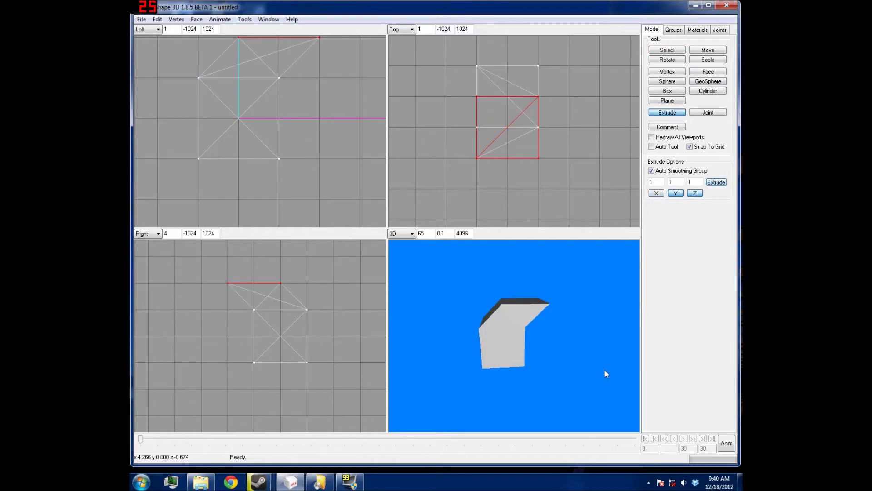
pyautogui.hotkey('ctrl', 'z')
pyautogui.click(655, 194)
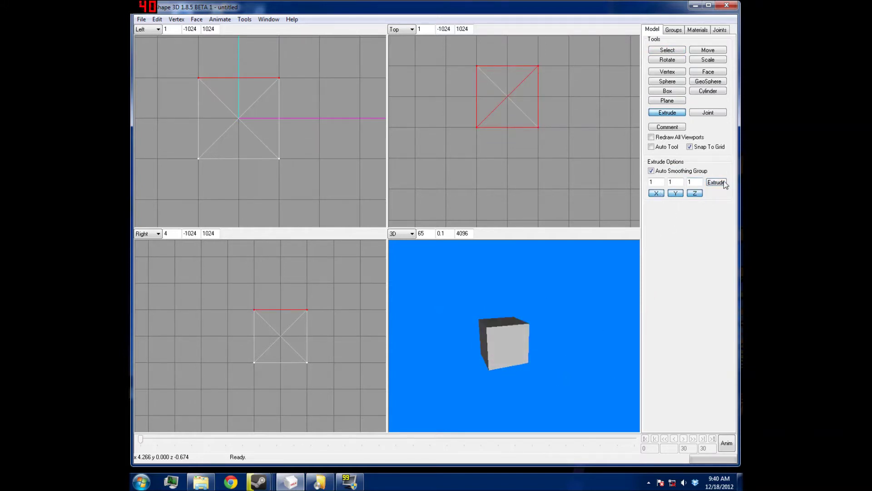
pyautogui.click(716, 182)
pyautogui.moveTo(638, 271)
pyautogui.mouseDown()
pyautogui.moveTo(627, 349)
pyautogui.moveTo(520, 372)
pyautogui.mouseUp()
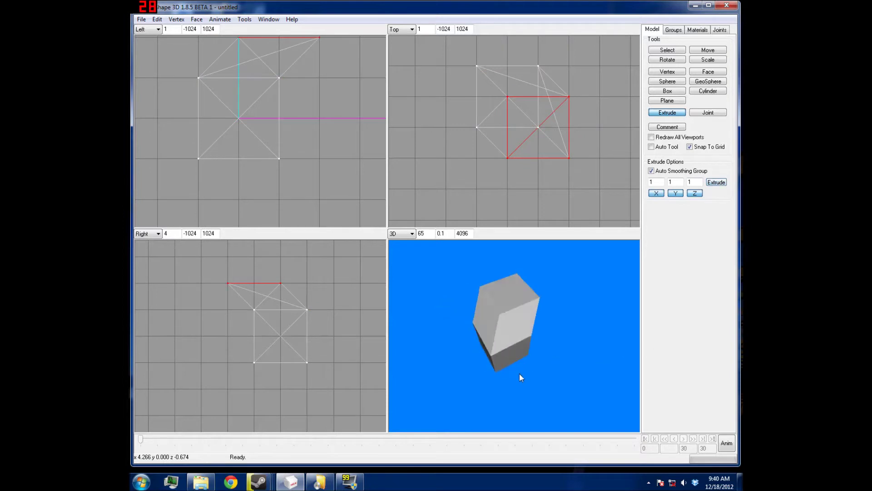
pyautogui.hotkey('ctrl', 'z')
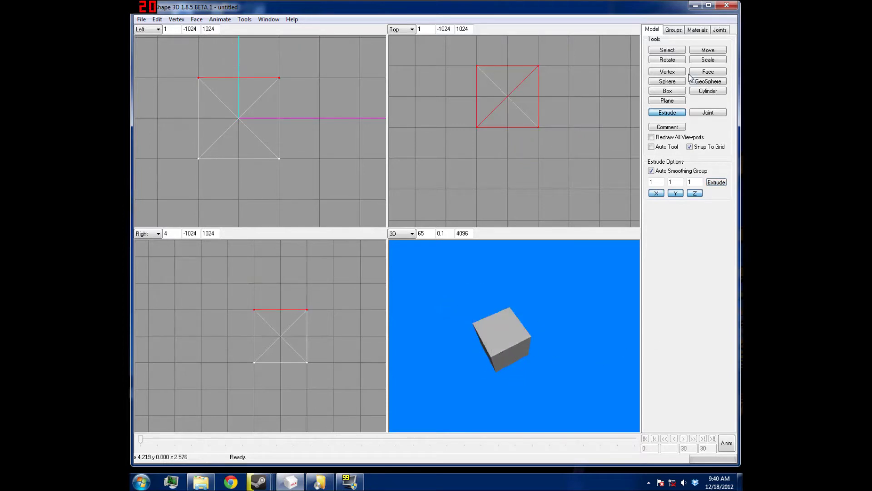
pyautogui.doubleClick(651, 181)
# Clear the selection and select only the cube's top face
pyautogui.click(670, 58)
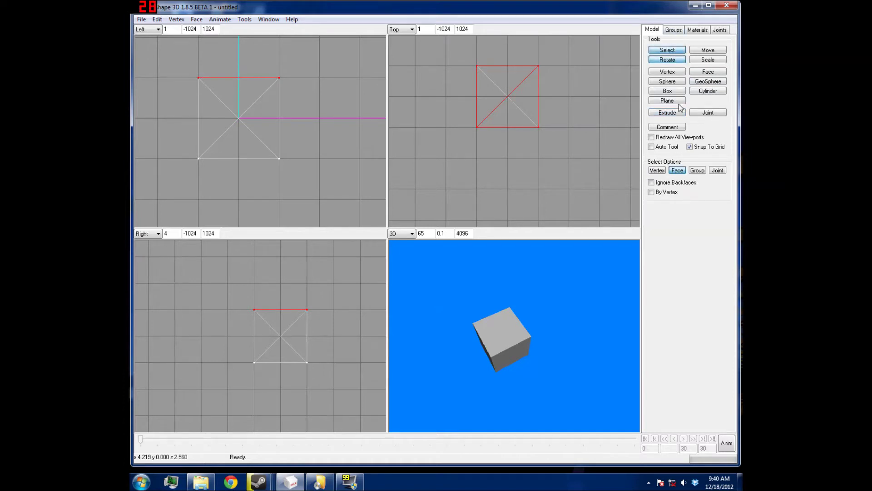
pyautogui.moveTo(271, 118); pyautogui.dragTo(276, 132, button='middle')
pyautogui.scroll(-1, 277, 132)
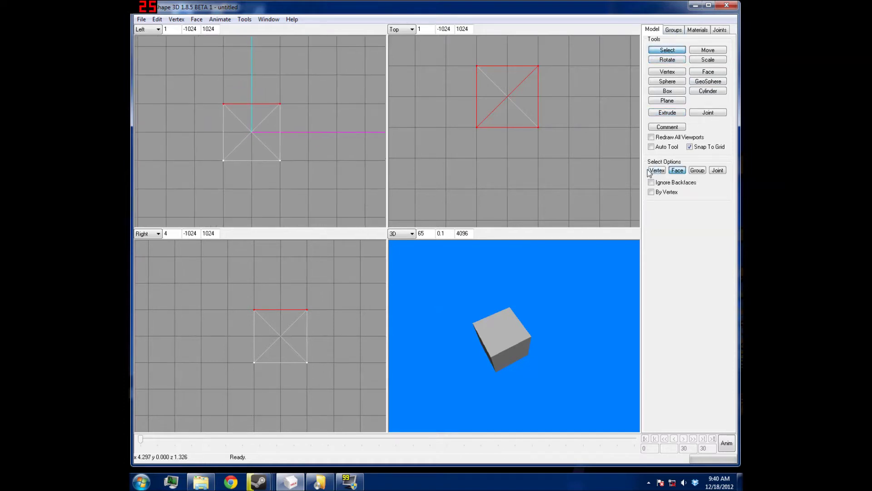
pyautogui.click(218, 89)
pyautogui.moveTo(562, 353); pyautogui.dragTo(572, 355)
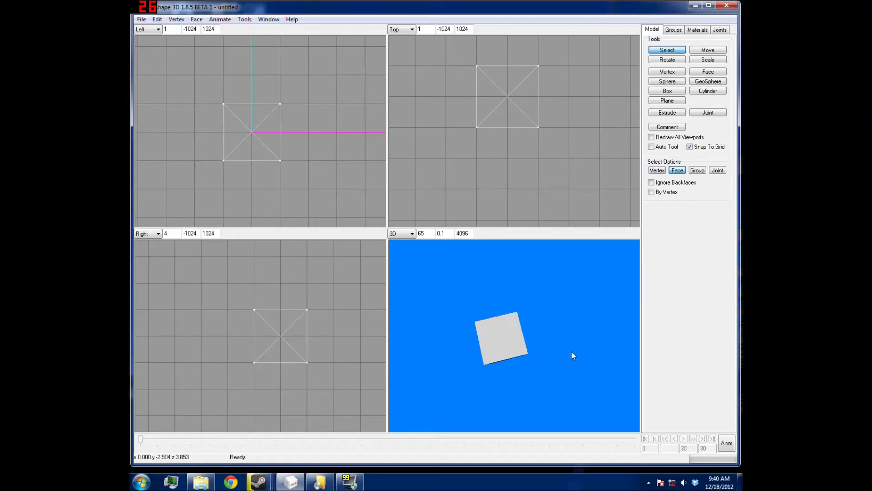
pyautogui.moveTo(226, 102); pyautogui.dragTo(322, 132)
pyautogui.moveTo(204, 120); pyautogui.dragTo(737, 78)
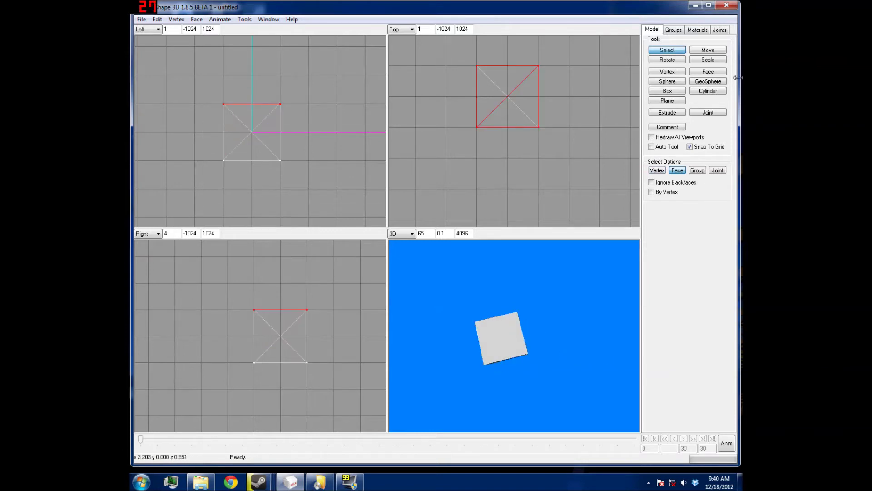
# Scale the top face down by 0.9 twice
pyautogui.click(664, 114)
pyautogui.click(707, 62)
pyautogui.write('9')
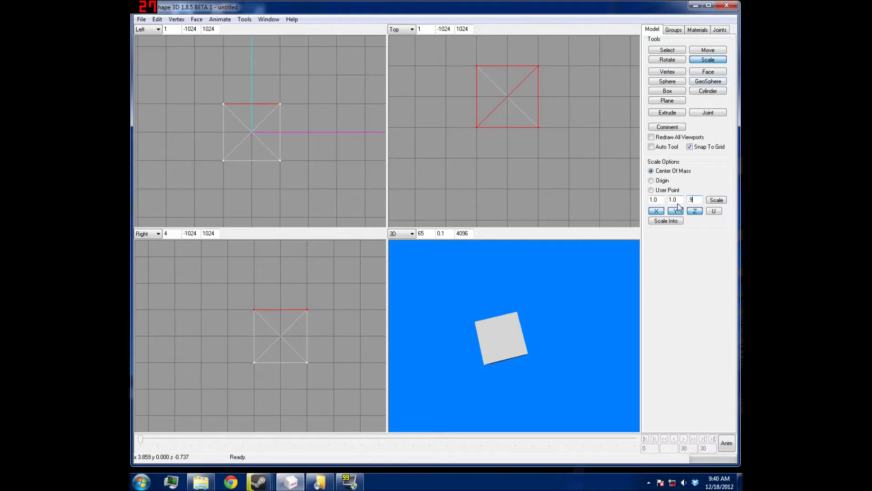
pyautogui.write('.9')
pyautogui.click(719, 202)
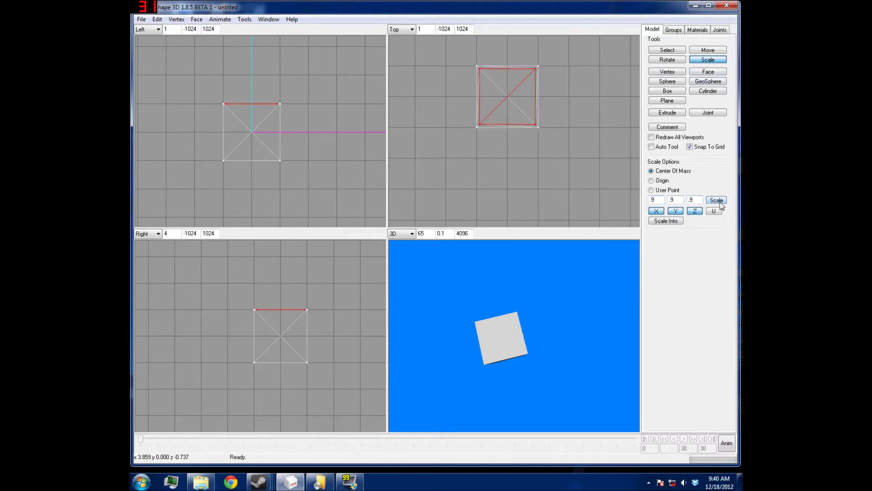
pyautogui.click(717, 200)
# Extrude the inset face down into the box
pyautogui.click(667, 112)
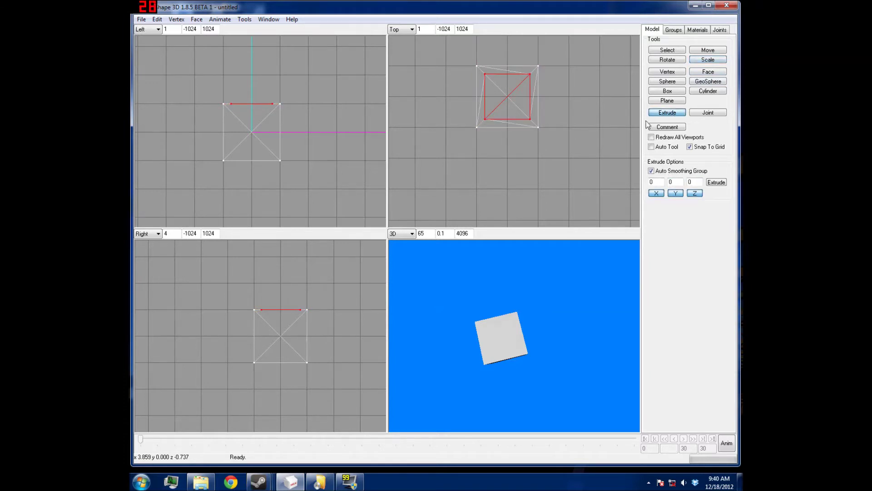
pyautogui.moveTo(185, 149)
pyautogui.mouseDown()
pyautogui.moveTo(177, 185)
pyautogui.moveTo(192, 167)
pyautogui.moveTo(189, 181)
pyautogui.mouseUp()
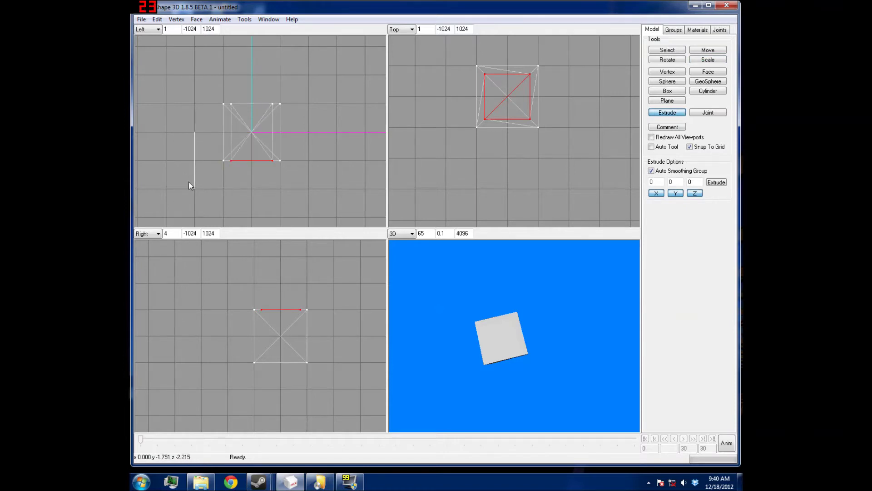
pyautogui.moveTo(504, 318); pyautogui.dragTo(547, 302)
# With grid snapping off and X excluded, raise the inner face slightly
pyautogui.click(707, 50)
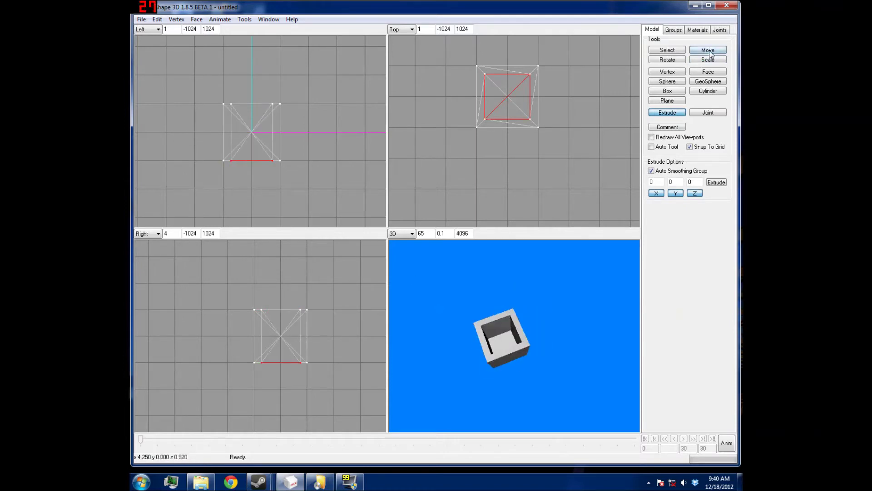
pyautogui.click(698, 149)
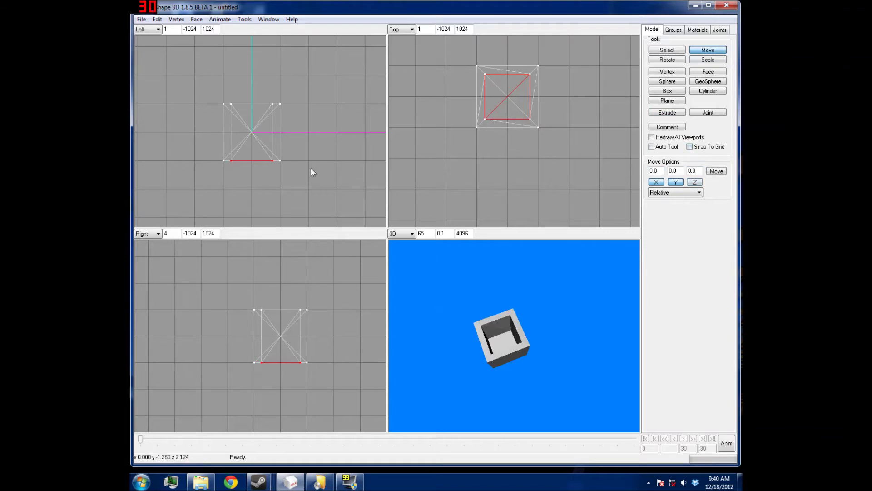
pyautogui.click(656, 181)
pyautogui.moveTo(315, 157)
pyautogui.mouseDown()
pyautogui.moveTo(317, 147)
pyautogui.moveTo(335, 156)
pyautogui.mouseUp()
pyautogui.scroll(3, 317, 176)
pyautogui.scroll(1, 349, 115)
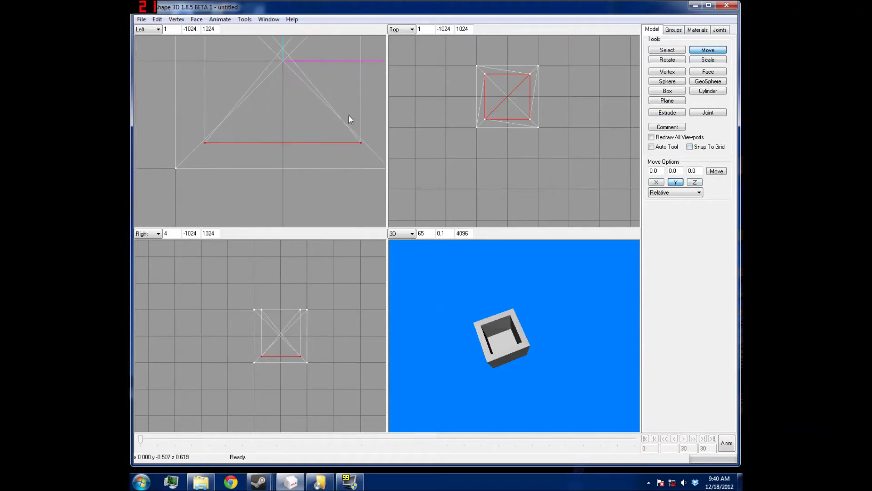
pyautogui.moveTo(226, 155); pyautogui.dragTo(258, 165)
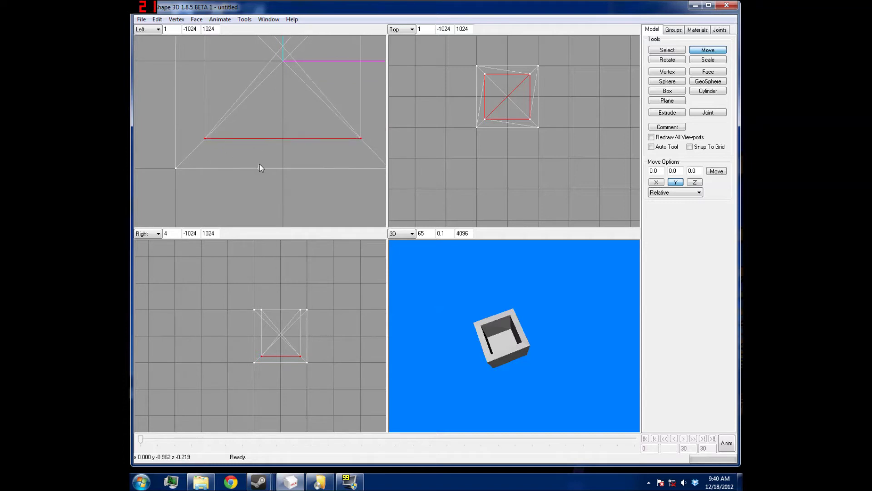
# Switch the 3D view to shaded display to look into the box
pyautogui.moveTo(522, 399)
pyautogui.mouseDown()
pyautogui.moveTo(562, 341)
pyautogui.moveTo(451, 391)
pyautogui.mouseUp()
pyautogui.rightClick(440, 385)
pyautogui.click(490, 170)
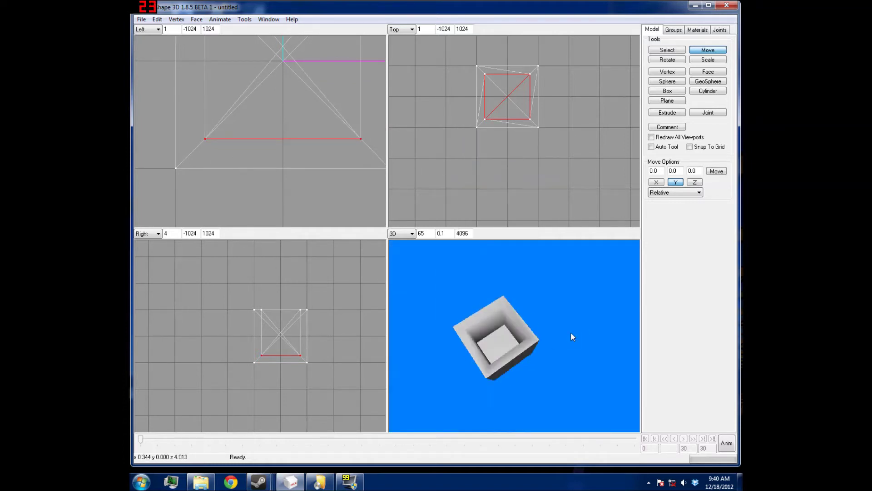
pyautogui.moveTo(571, 332); pyautogui.dragTo(545, 318)
# Select the whole mesh, unweld all its vertices, and delete the box
pyautogui.click(158, 19)
pyautogui.click(177, 94)
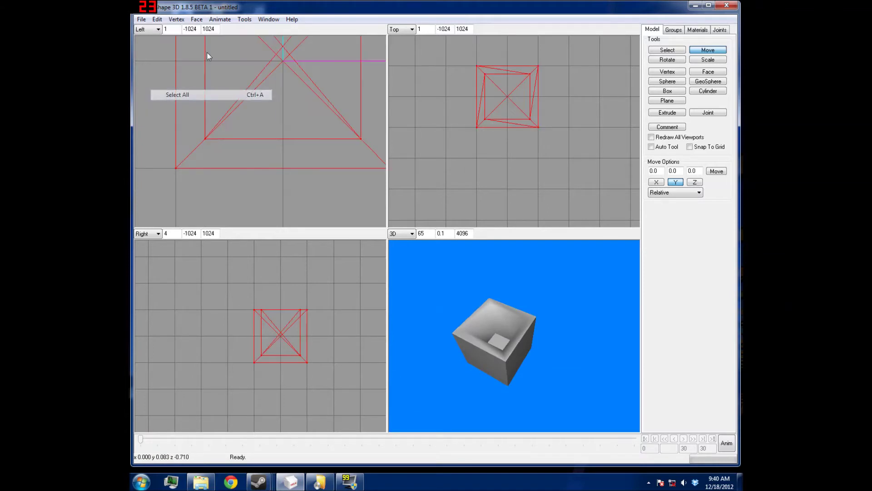
pyautogui.click(176, 20)
pyautogui.click(313, 72)
pyautogui.moveTo(509, 399)
pyautogui.mouseDown()
pyautogui.moveTo(644, 377)
pyautogui.moveTo(544, 357)
pyautogui.moveTo(616, 323)
pyautogui.moveTo(642, 325)
pyautogui.moveTo(655, 381)
pyautogui.moveTo(595, 374)
pyautogui.moveTo(549, 337)
pyautogui.moveTo(462, 358)
pyautogui.mouseUp()
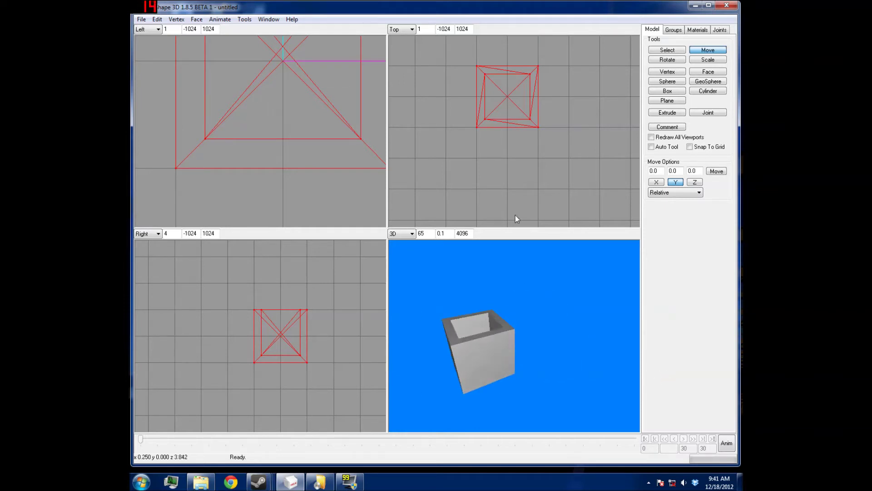
pyautogui.press('Delete')
# Draw an eight-slice, one-stack cylinder in the Left view with grid snapping on
pyautogui.click(668, 50)
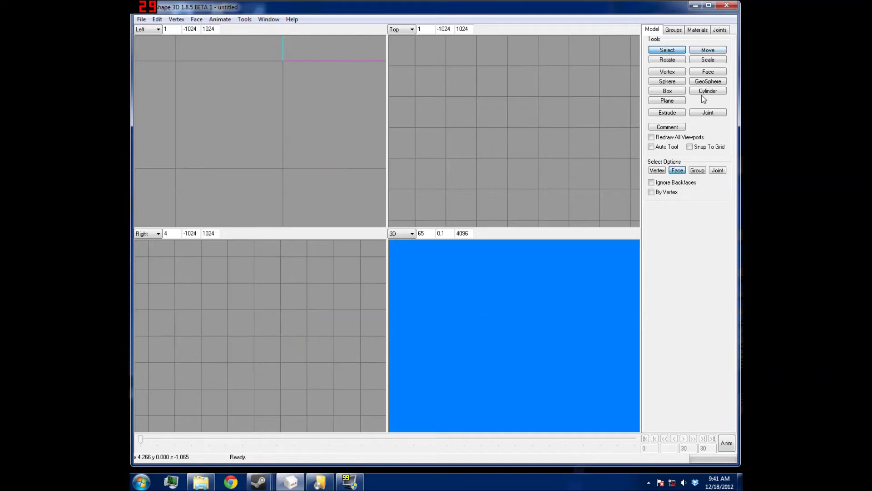
pyautogui.click(708, 91)
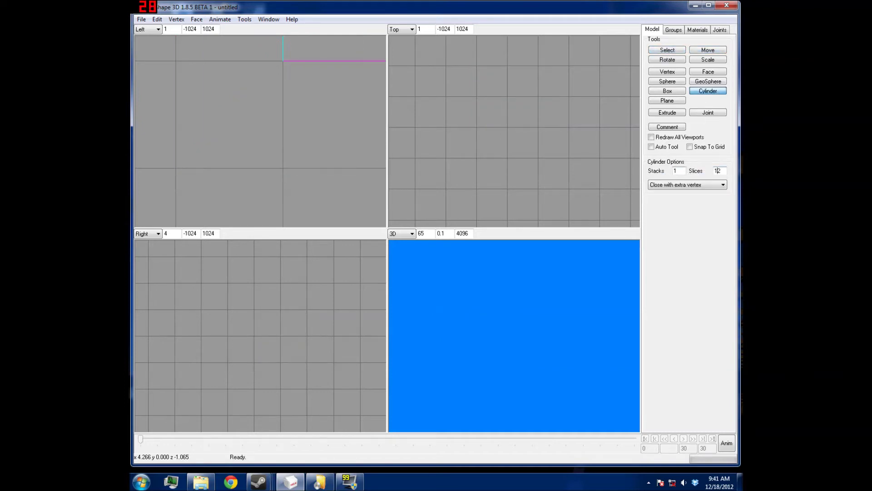
pyautogui.click(720, 147)
pyautogui.scroll(2, 295, 96)
pyautogui.scroll(2, 290, 119)
pyautogui.scroll(2, 297, 111)
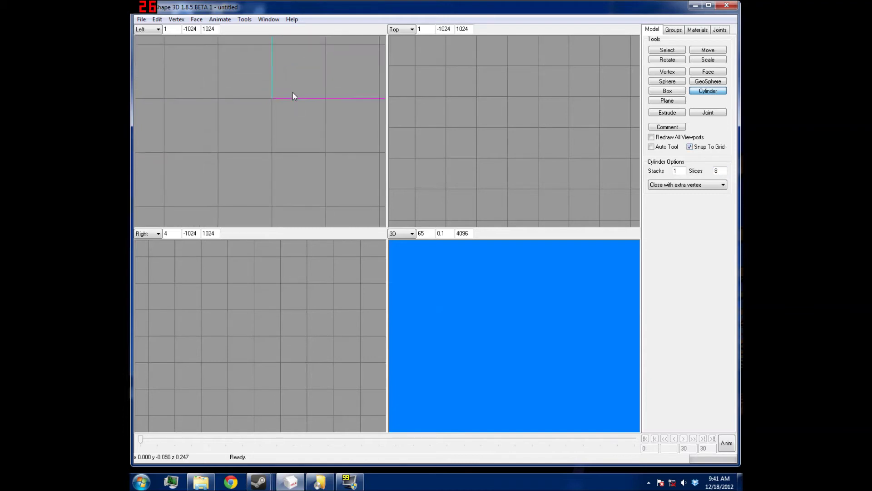
pyautogui.scroll(-2, 293, 96)
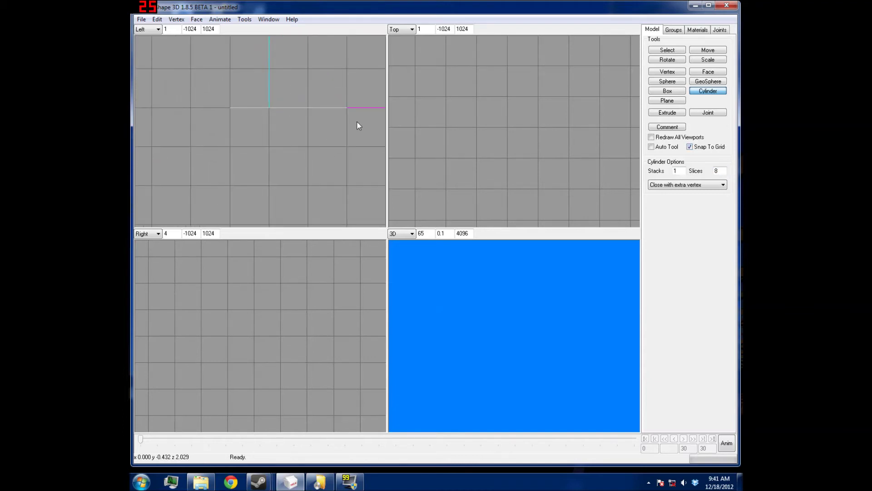
pyautogui.moveTo(317, 131); pyautogui.dragTo(356, 129)
pyautogui.moveTo(577, 346)
pyautogui.mouseDown()
pyautogui.moveTo(587, 356)
pyautogui.moveTo(578, 384)
pyautogui.moveTo(552, 401)
pyautogui.mouseUp()
# Select only the cylinder's top cap
pyautogui.click(667, 50)
pyautogui.scroll(-5, 252, 132)
pyautogui.scroll(5, 232, 125)
pyautogui.moveTo(198, 130); pyautogui.dragTo(377, 107)
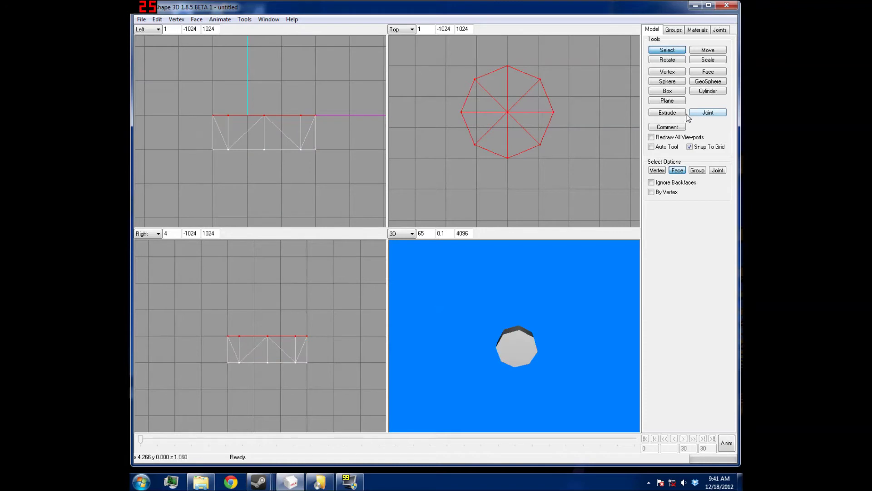
pyautogui.click(684, 113)
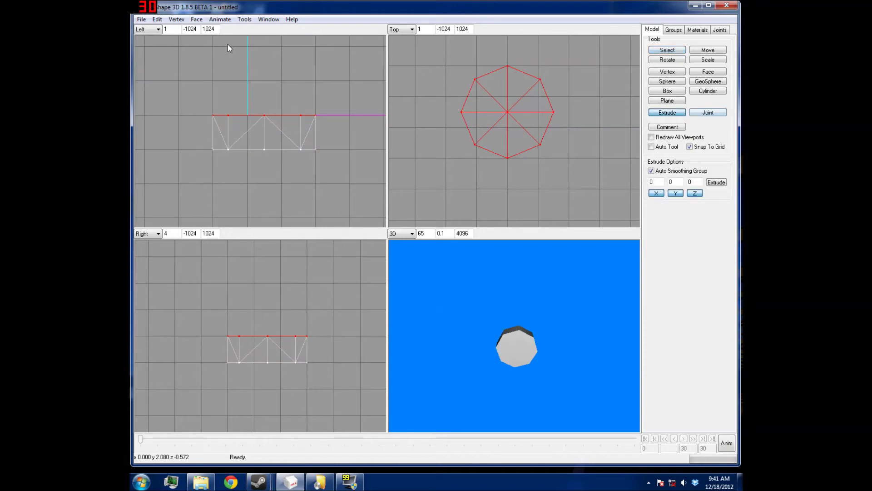
# Shrink the top cap by 0.9 twice
pyautogui.click(715, 63)
pyautogui.click(718, 201)
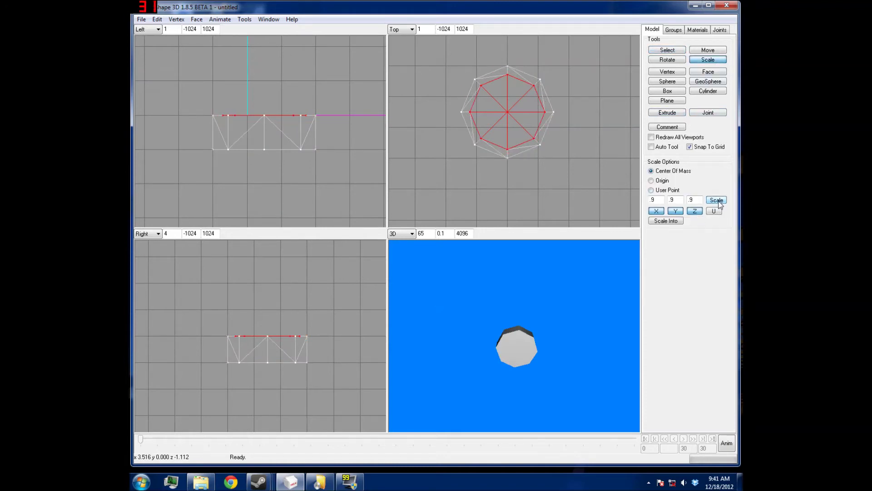
pyautogui.click(718, 201)
pyautogui.moveTo(565, 335); pyautogui.dragTo(569, 350)
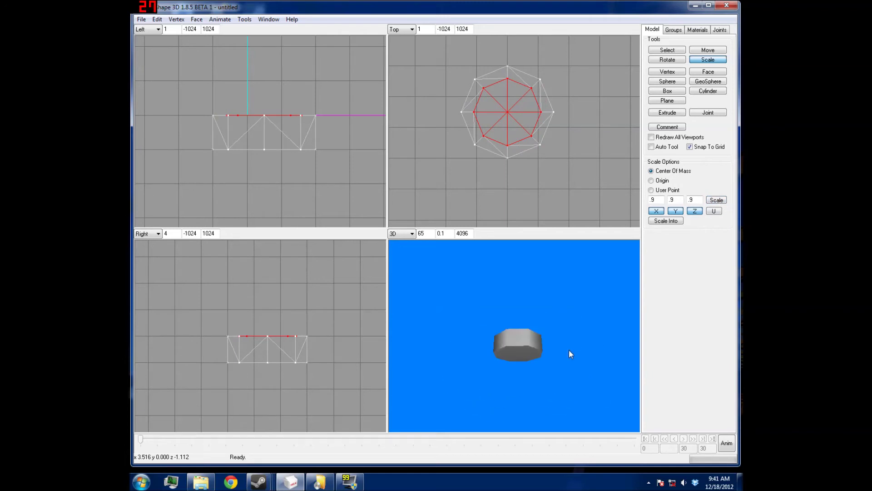
# Extrude the inset cap and move it down to mid-height
pyautogui.click(679, 112)
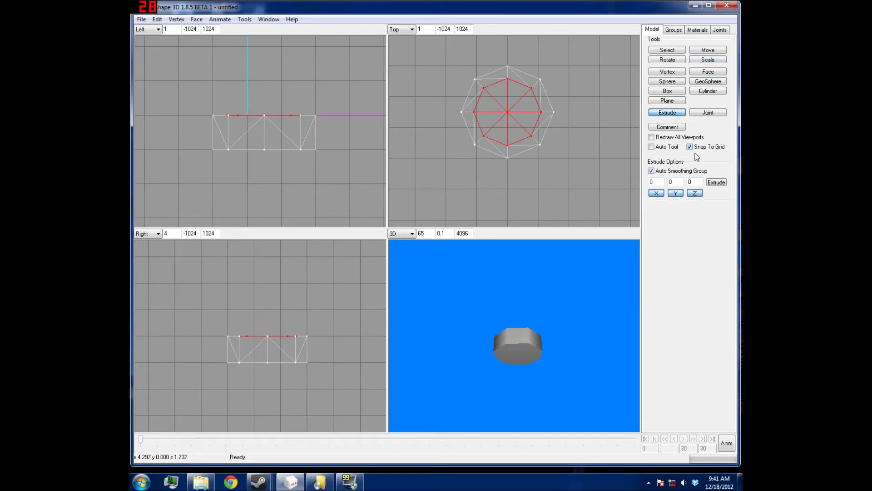
pyautogui.press('t')
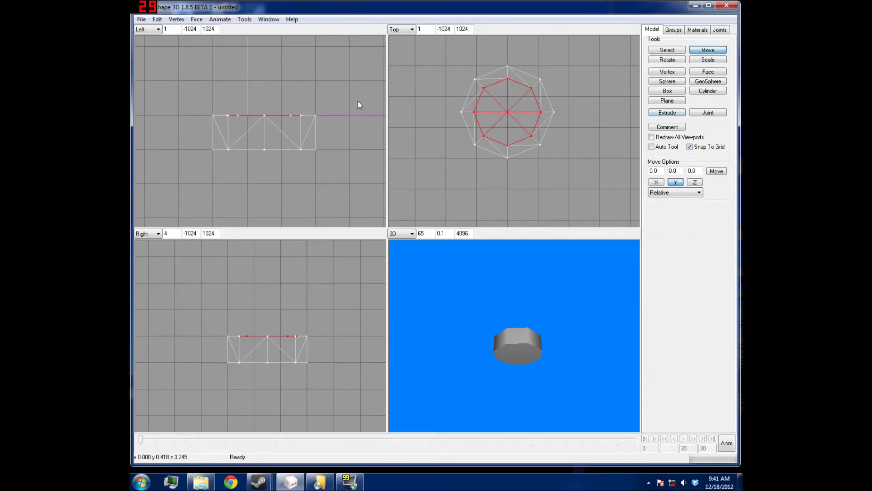
pyautogui.moveTo(318, 112); pyautogui.dragTo(325, 133)
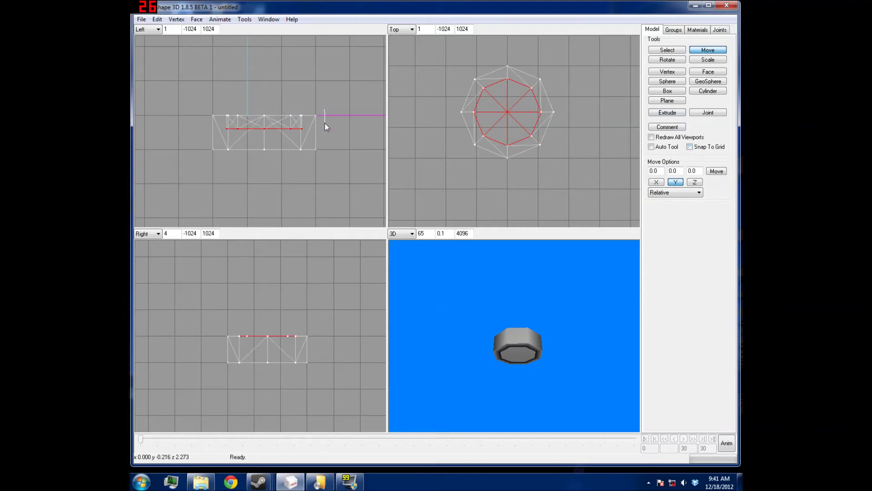
pyautogui.moveTo(505, 358); pyautogui.dragTo(522, 330)
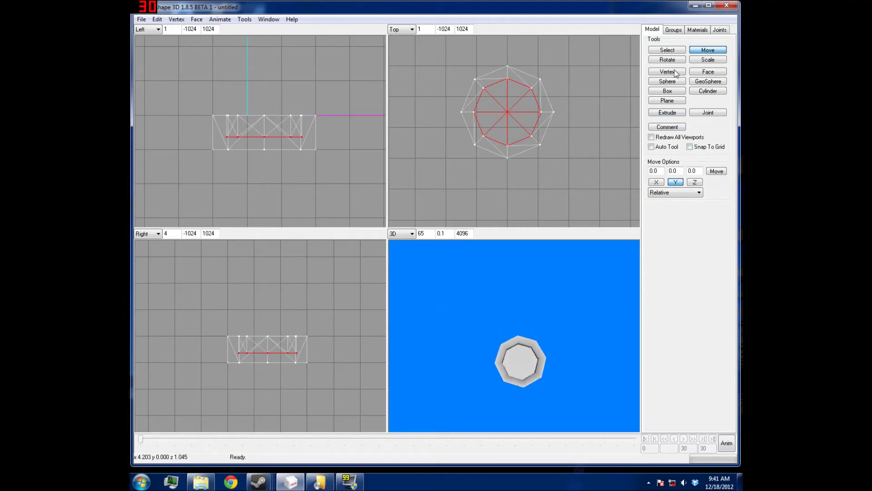
pyautogui.click(674, 29)
# Regroup the mesh and assign it a new material with black ambient and diffuse
pyautogui.click(703, 134)
pyautogui.click(696, 30)
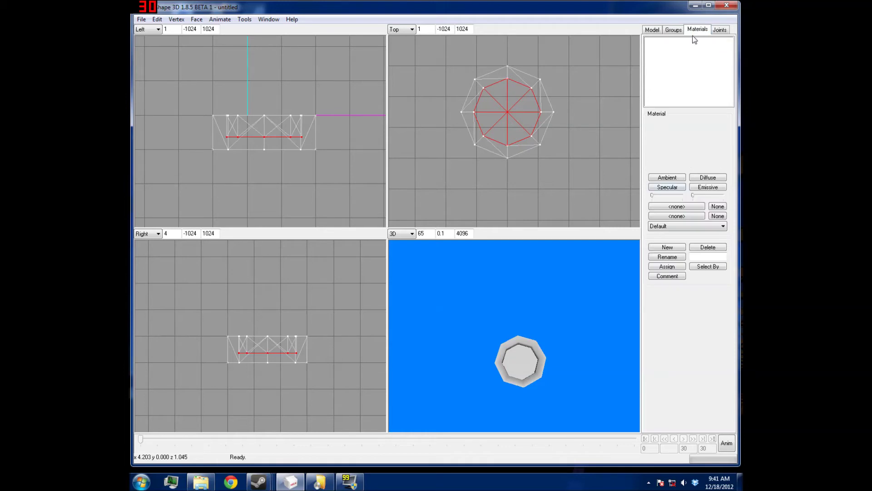
pyautogui.click(662, 246)
pyautogui.click(667, 177)
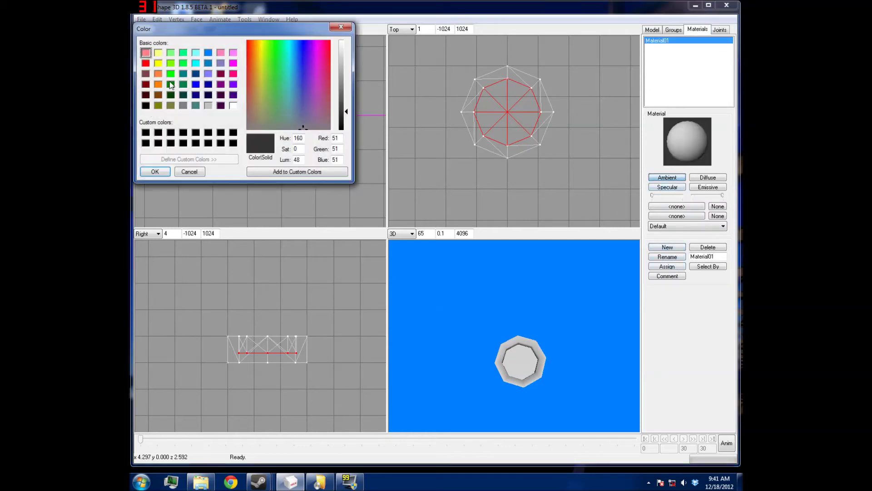
pyautogui.click(155, 171)
pyautogui.click(708, 177)
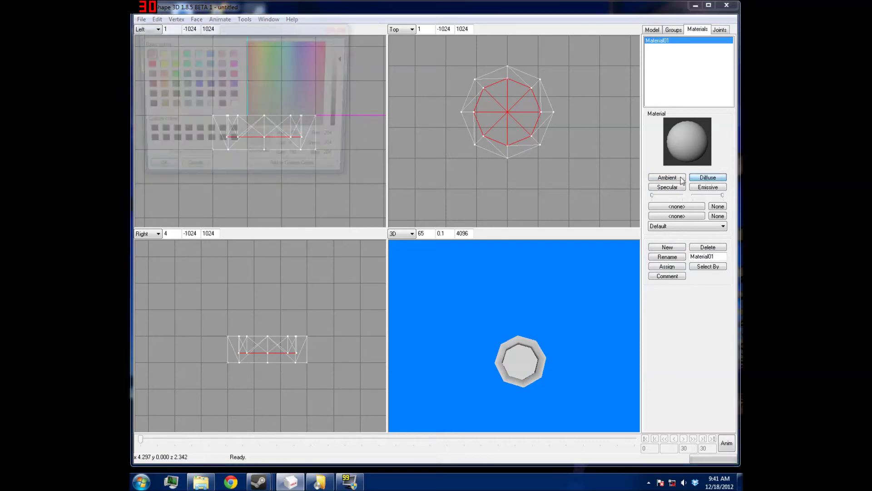
pyautogui.click(145, 105)
pyautogui.click(155, 171)
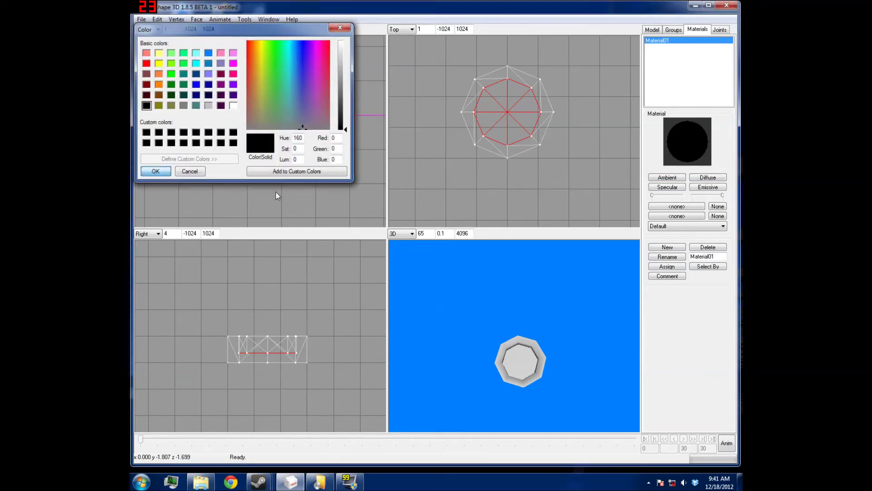
pyautogui.click(658, 267)
# Select the whole mesh, apply a Vertex menu command, then undo the recent changes
pyautogui.moveTo(634, 300); pyautogui.dragTo(609, 313)
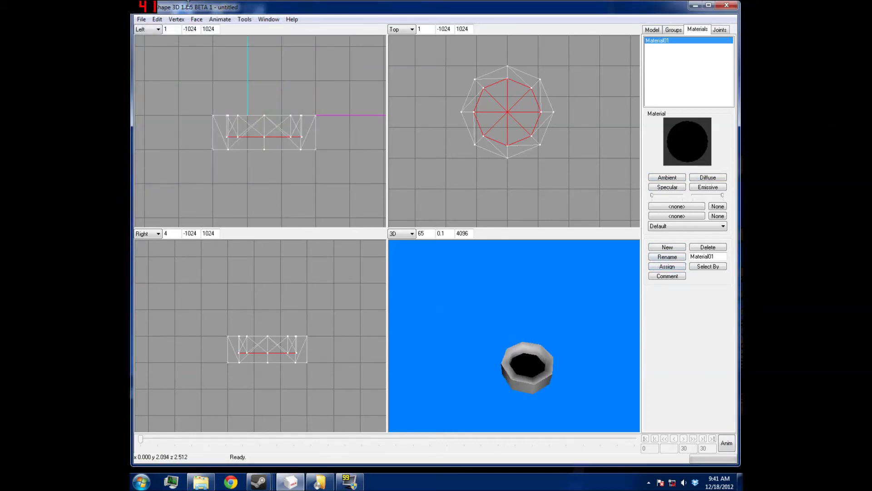
pyautogui.click(157, 19)
pyautogui.click(181, 97)
pyautogui.click(176, 19)
pyautogui.click(195, 73)
pyautogui.moveTo(550, 384)
pyautogui.mouseDown()
pyautogui.moveTo(509, 326)
pyautogui.moveTo(551, 362)
pyautogui.moveTo(587, 347)
pyautogui.moveTo(550, 324)
pyautogui.mouseUp()
pyautogui.moveTo(481, 336)
pyautogui.mouseDown()
pyautogui.moveTo(452, 300)
pyautogui.moveTo(542, 328)
pyautogui.moveTo(536, 219)
pyautogui.mouseUp()
pyautogui.hotkey('ctrl', 'z')
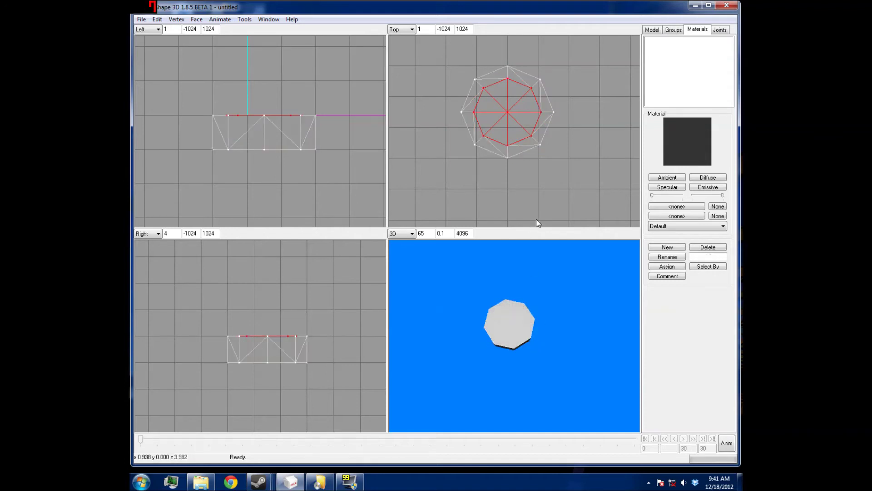
# Undo the last cap shrink and select only the cylinder's top and bottom caps
pyautogui.hotkey('ctrl', 'z')
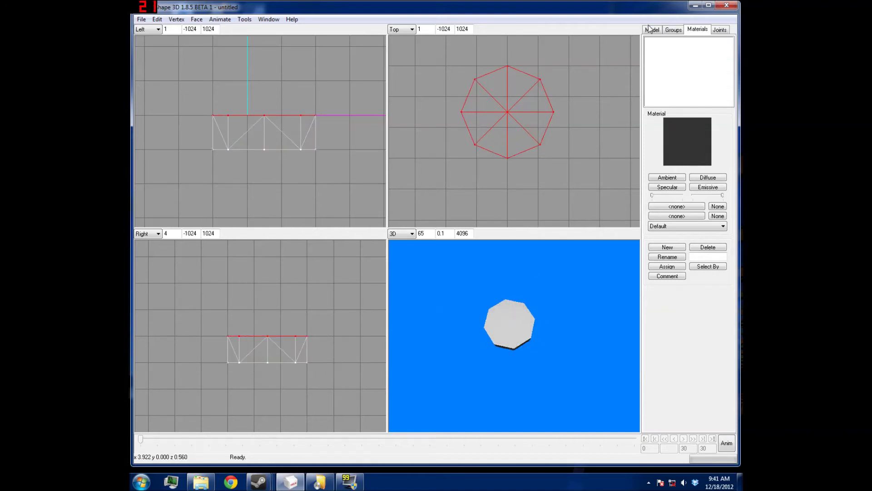
pyautogui.click(651, 29)
pyautogui.click(667, 52)
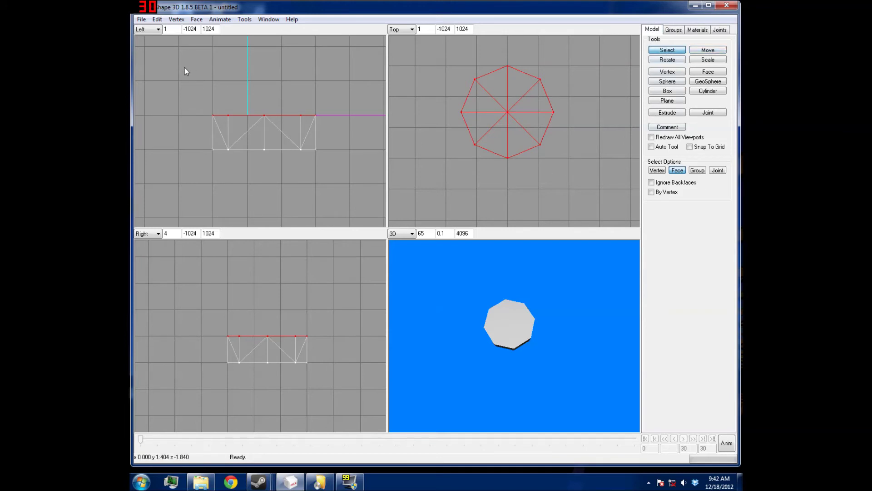
pyautogui.moveTo(184, 70); pyautogui.dragTo(385, 173)
pyautogui.moveTo(205, 125); pyautogui.dragTo(344, 137)
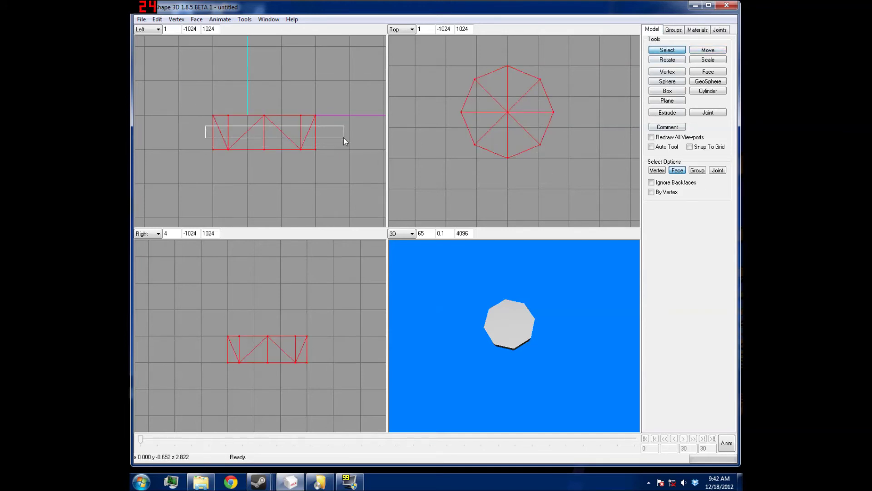
pyautogui.moveTo(344, 138); pyautogui.dragTo(344, 138, button='right')
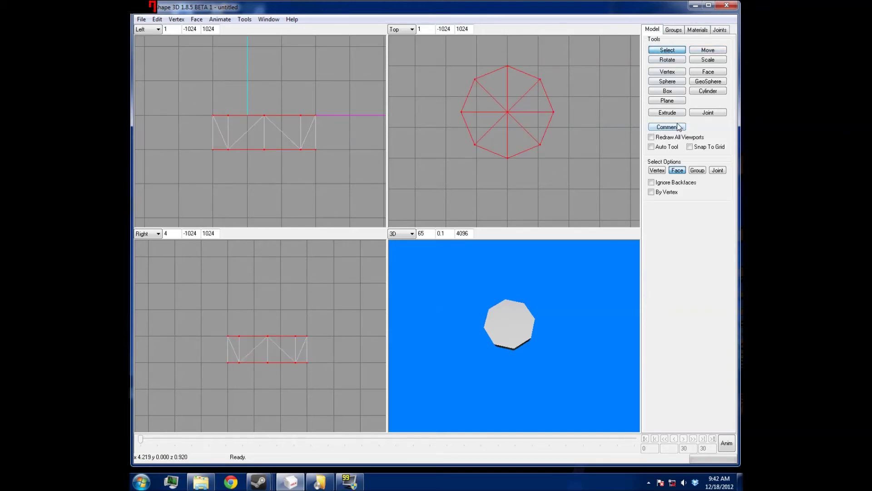
pyautogui.moveTo(510, 294)
pyautogui.mouseDown()
pyautogui.moveTo(537, 283)
pyautogui.moveTo(513, 314)
pyautogui.moveTo(521, 288)
pyautogui.mouseUp()
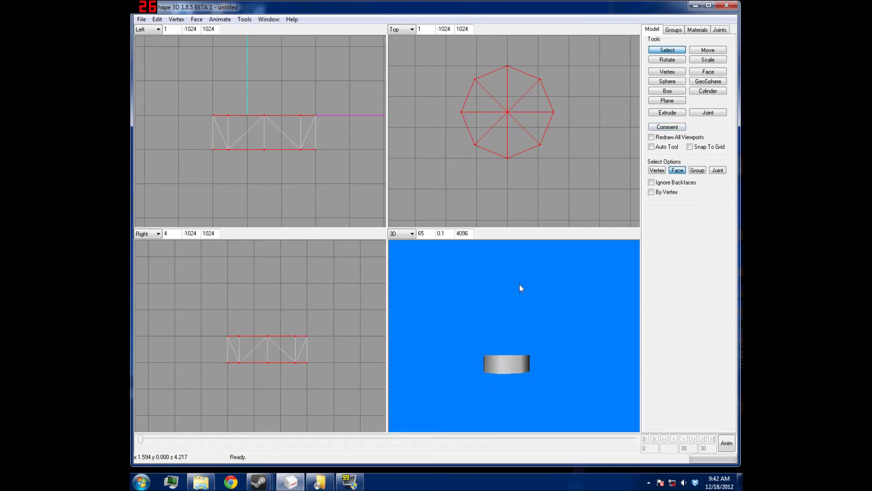
# Extrude both caps and scale them to 0.9
pyautogui.click(665, 112)
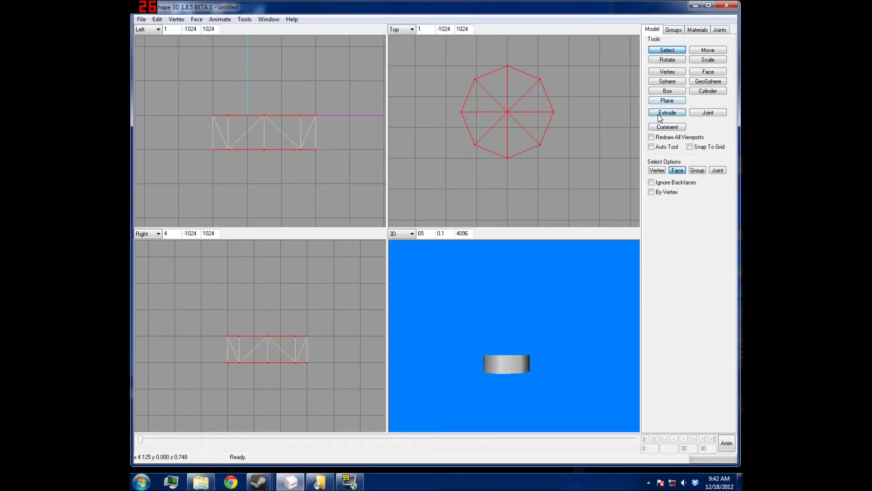
pyautogui.click(710, 60)
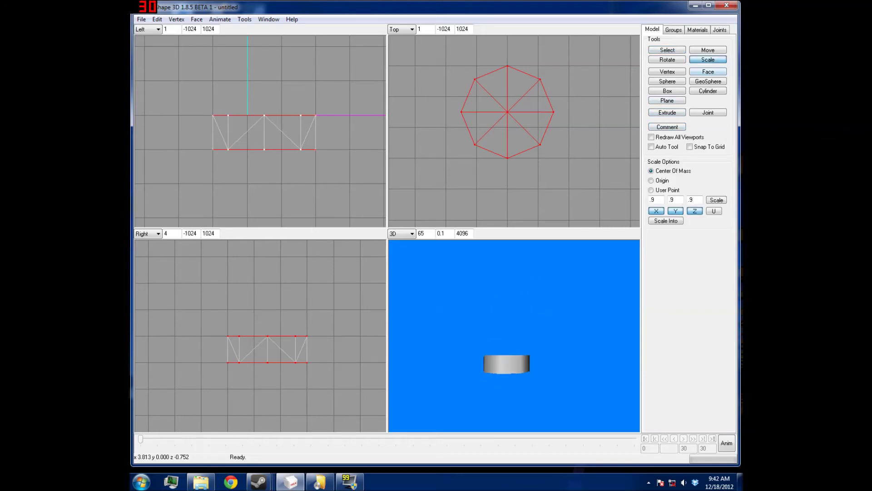
pyautogui.click(720, 201)
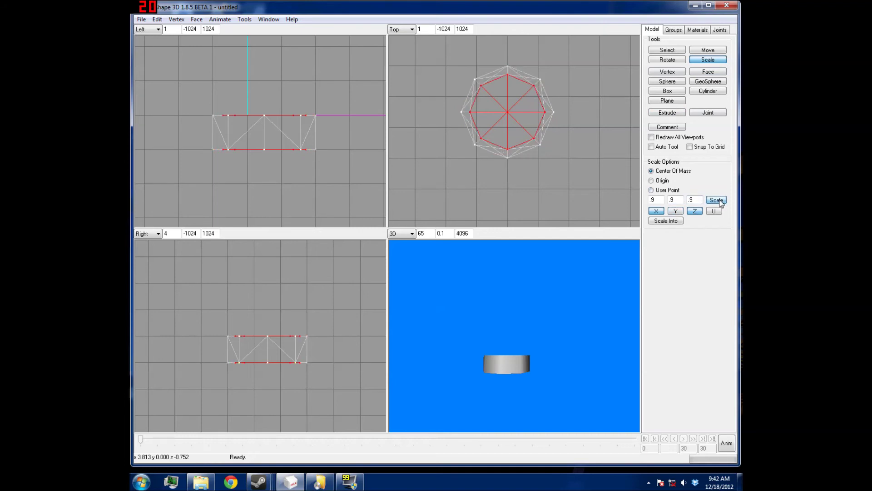
# Extrude the inner cap down into the cylinder and delete it to open the hole
pyautogui.click(681, 49)
pyautogui.moveTo(300, 132); pyautogui.dragTo(214, 166, button='right')
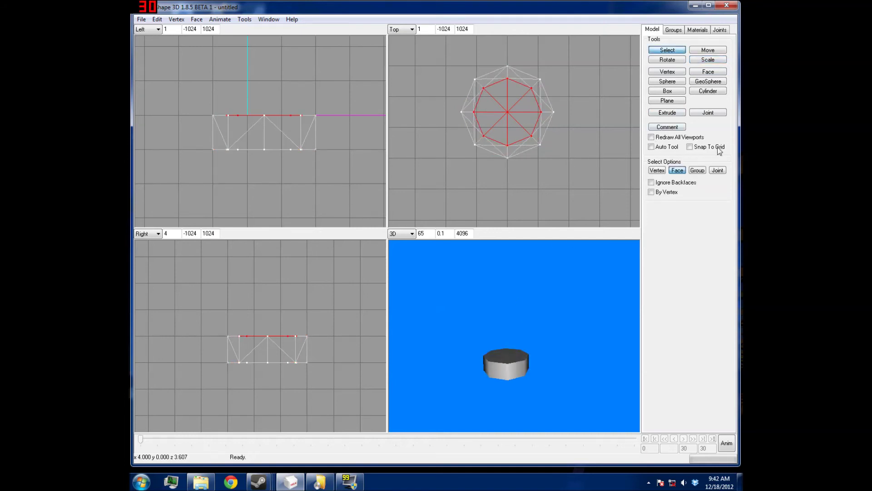
pyautogui.click(667, 113)
pyautogui.moveTo(294, 77); pyautogui.dragTo(294, 112)
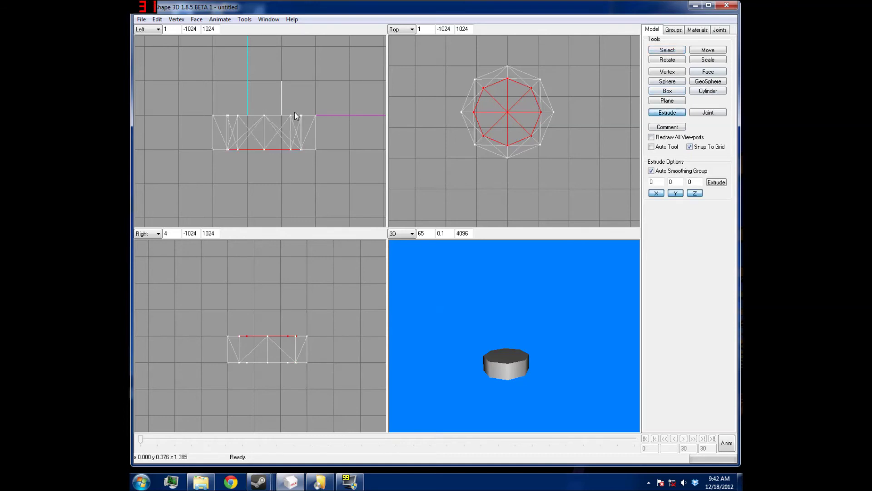
pyautogui.moveTo(436, 255); pyautogui.dragTo(492, 329)
pyautogui.press('Delete')
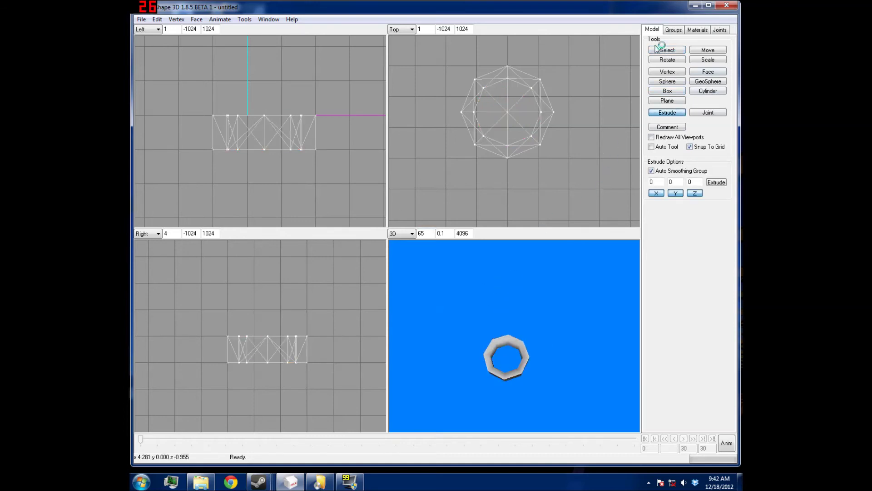
pyautogui.click(666, 49)
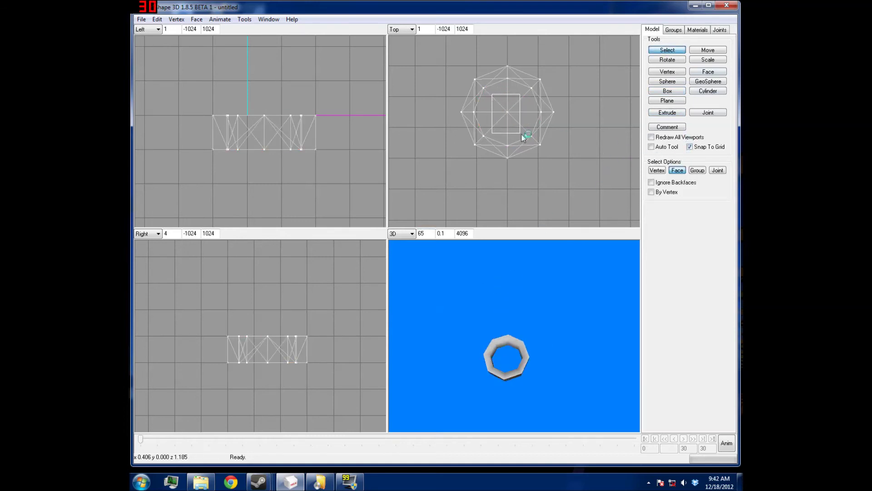
pyautogui.moveTo(492, 94); pyautogui.dragTo(524, 131)
pyautogui.click(569, 176)
pyautogui.moveTo(567, 254)
pyautogui.mouseDown()
pyautogui.moveTo(566, 290)
pyautogui.moveTo(503, 242)
pyautogui.mouseUp()
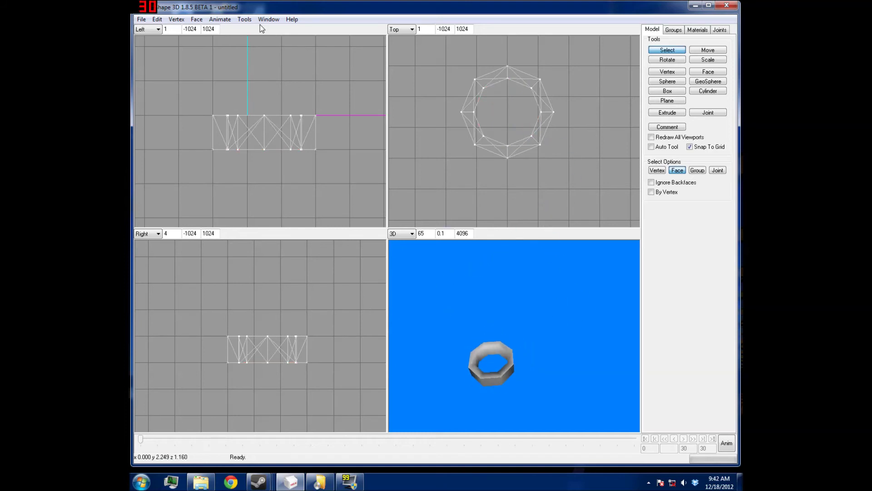
pyautogui.click(244, 19)
pyautogui.click(261, 86)
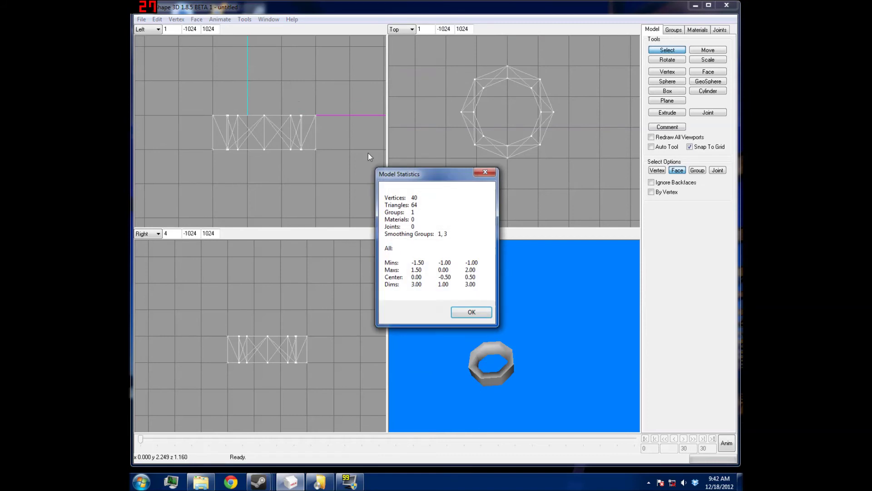
pyautogui.click(485, 173)
pyautogui.moveTo(489, 301)
pyautogui.mouseDown()
pyautogui.moveTo(549, 329)
pyautogui.moveTo(464, 331)
pyautogui.moveTo(480, 359)
pyautogui.mouseUp()
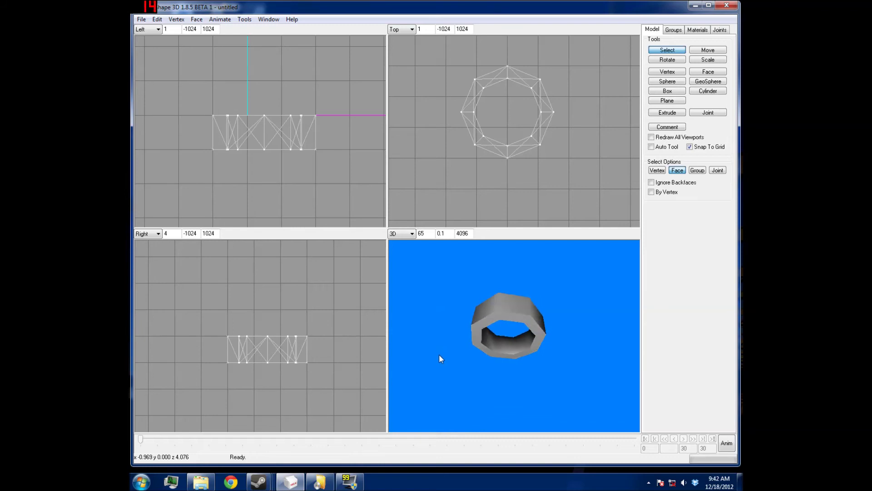
pyautogui.moveTo(473, 342)
pyautogui.mouseDown()
pyautogui.moveTo(466, 359)
pyautogui.moveTo(510, 303)
pyautogui.moveTo(501, 328)
pyautogui.moveTo(457, 333)
pyautogui.moveTo(440, 313)
pyautogui.mouseUp()
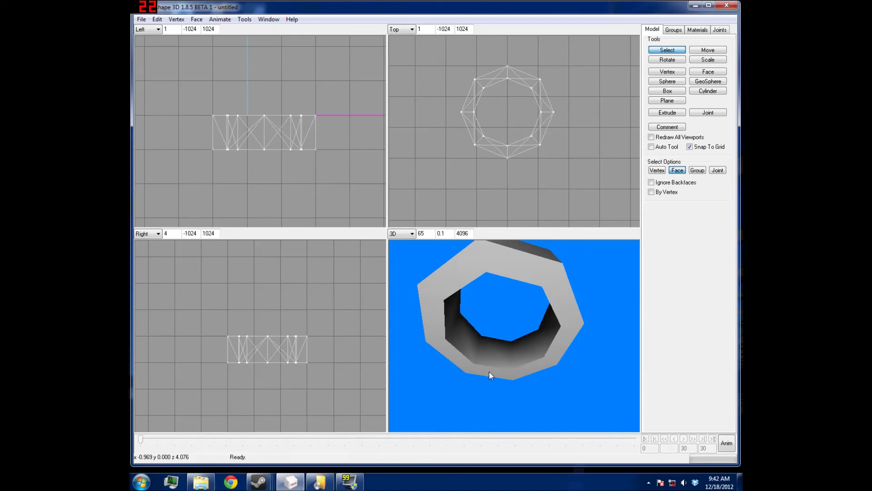
pyautogui.click(157, 19)
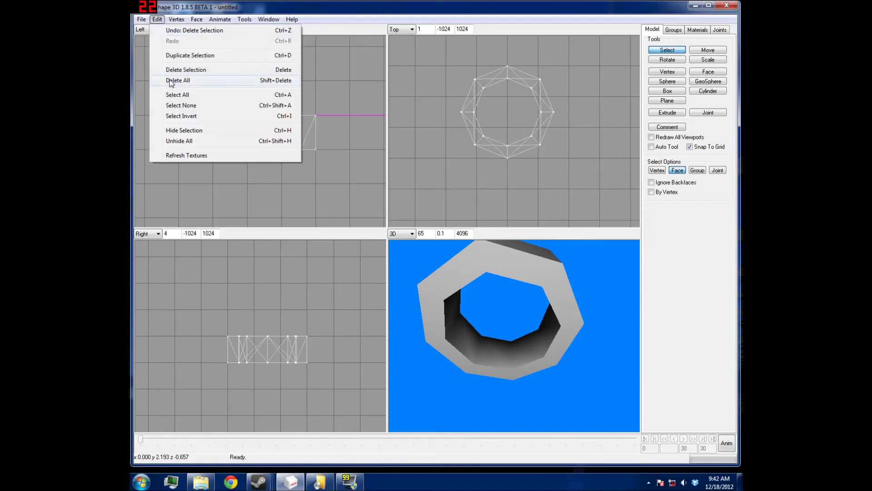
# Select all the tube's geometry and check the model statistics after welding
pyautogui.click(529, 313)
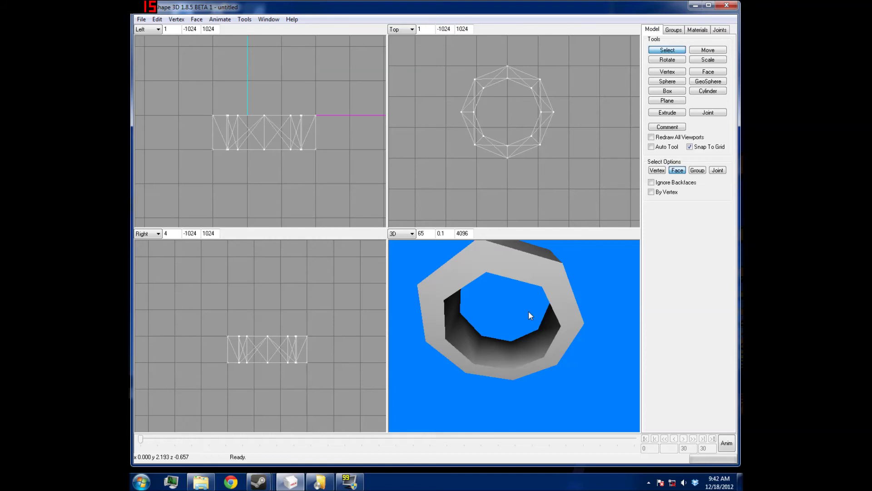
pyautogui.scroll(-5, 528, 310)
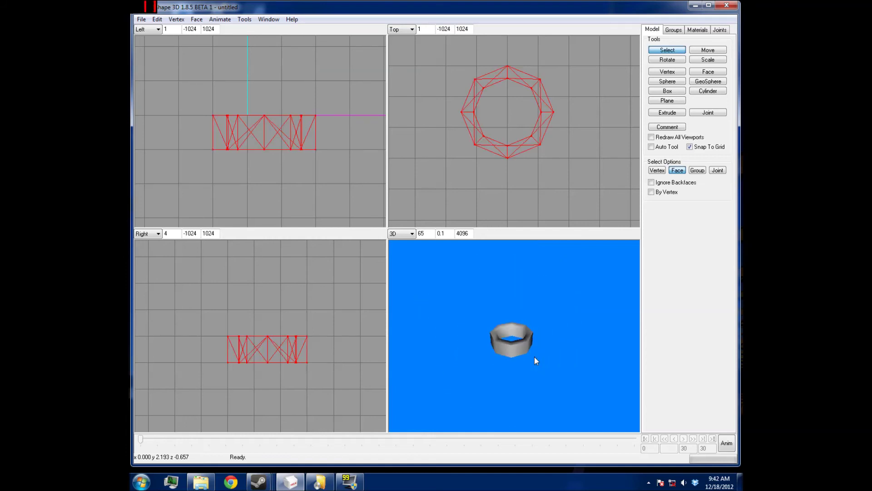
pyautogui.moveTo(534, 356)
pyautogui.mouseDown()
pyautogui.moveTo(451, 366)
pyautogui.moveTo(552, 381)
pyautogui.moveTo(517, 364)
pyautogui.moveTo(556, 334)
pyautogui.moveTo(563, 287)
pyautogui.mouseUp()
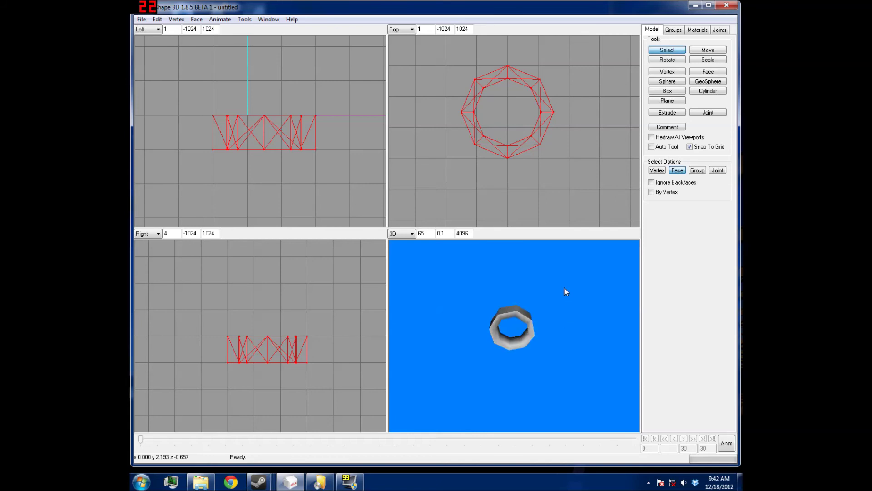
pyautogui.click(245, 19)
pyautogui.click(273, 86)
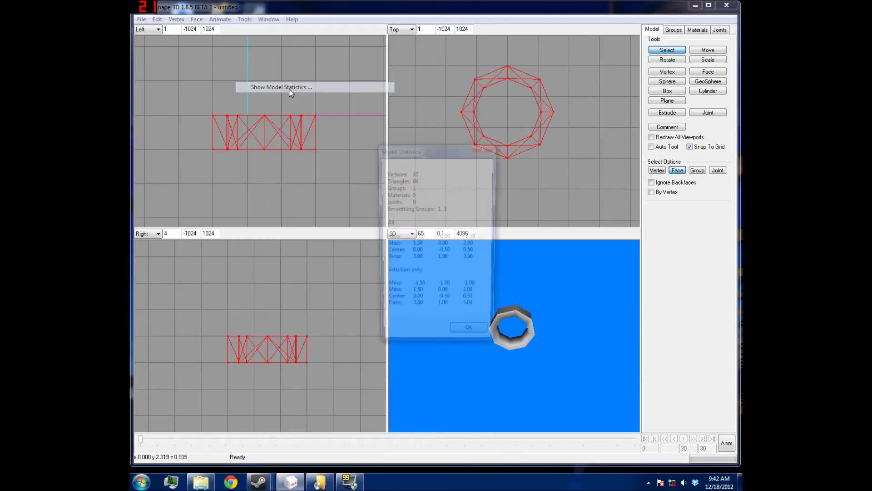
pyautogui.click(472, 338)
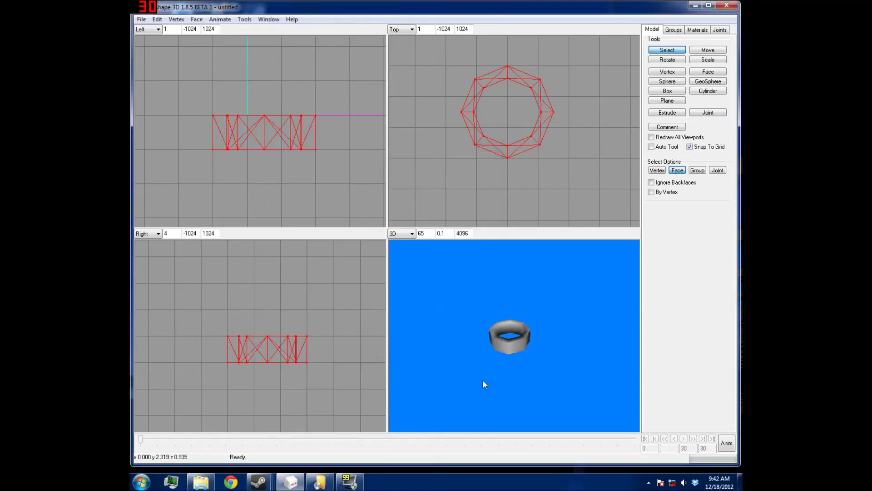
# Unweld all the tube's vertices so every facet is flat-shaded
pyautogui.moveTo(482, 380); pyautogui.dragTo(427, 386)
pyautogui.click(157, 19)
pyautogui.moveTo(176, 19)
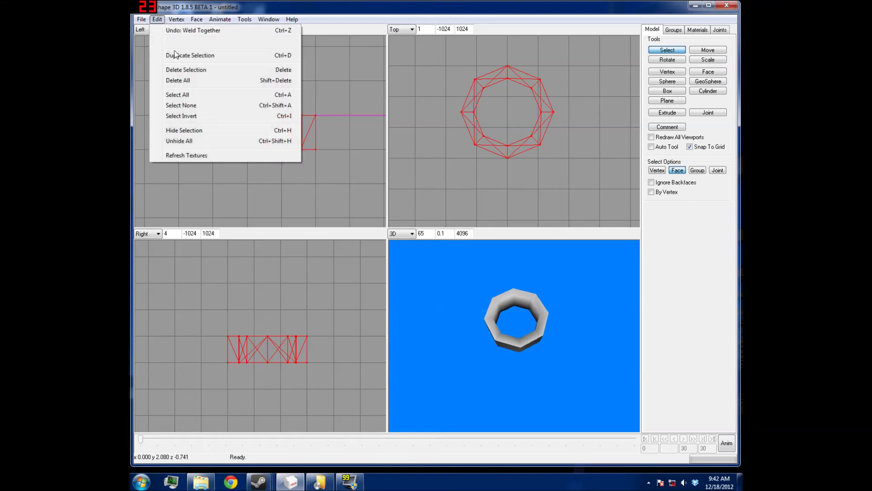
pyautogui.click(196, 72)
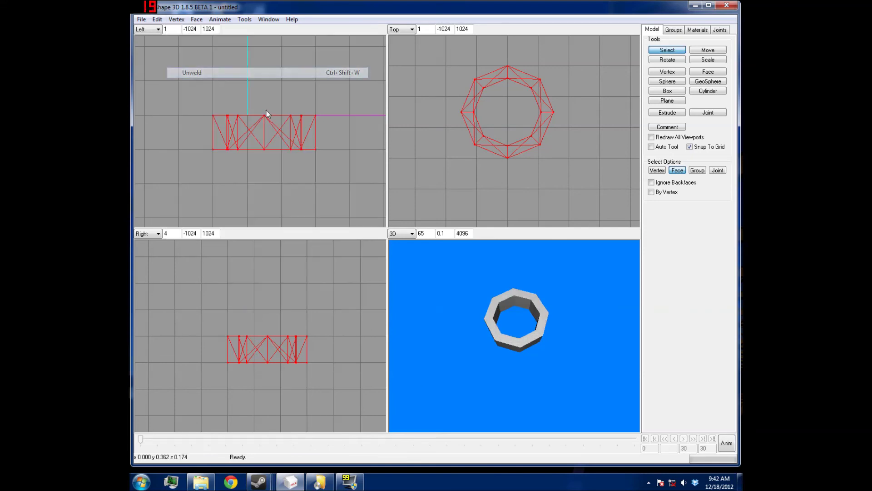
pyautogui.moveTo(460, 260)
pyautogui.mouseDown()
pyautogui.moveTo(519, 207)
pyautogui.moveTo(453, 329)
pyautogui.mouseUp()
# Confirm the statistics report 192 vertices and 64 triangles, then inspect the ring
pyautogui.click(244, 19)
pyautogui.click(309, 85)
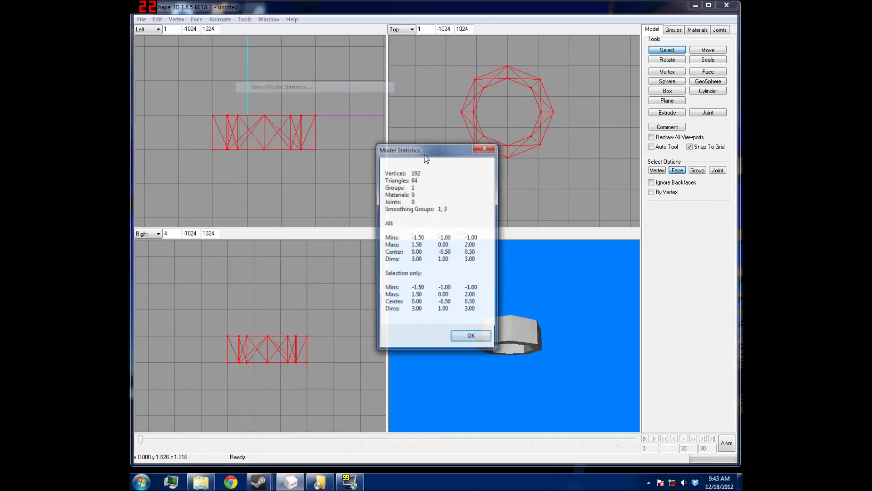
pyautogui.click(473, 338)
pyautogui.moveTo(505, 369)
pyautogui.mouseDown()
pyautogui.moveTo(512, 392)
pyautogui.moveTo(543, 372)
pyautogui.moveTo(471, 381)
pyautogui.moveTo(567, 375)
pyautogui.mouseUp()
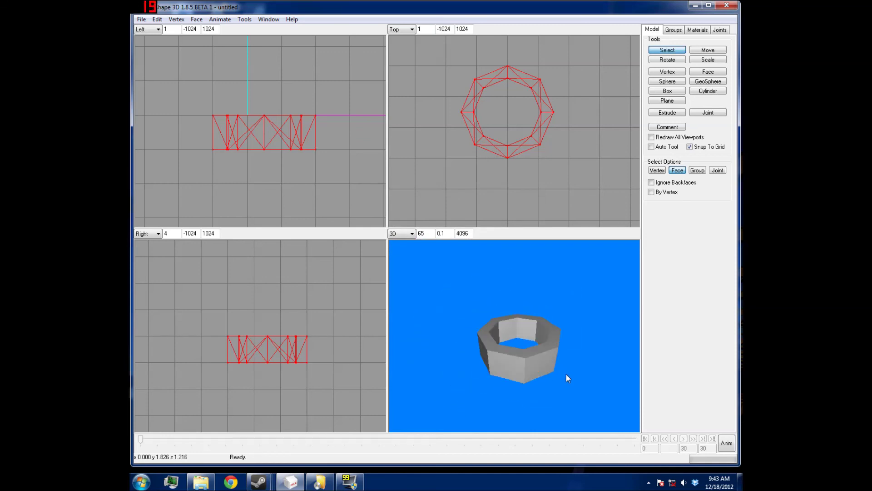
pyautogui.moveTo(548, 250)
pyautogui.mouseDown()
pyautogui.moveTo(502, 330)
pyautogui.moveTo(469, 321)
pyautogui.moveTo(493, 319)
pyautogui.moveTo(554, 368)
pyautogui.moveTo(585, 309)
pyautogui.mouseUp()
# Re-enable Auto Smooth on Cylinder01 and confirm statistics show 32 vertices, 64 triangles
pyautogui.click(697, 30)
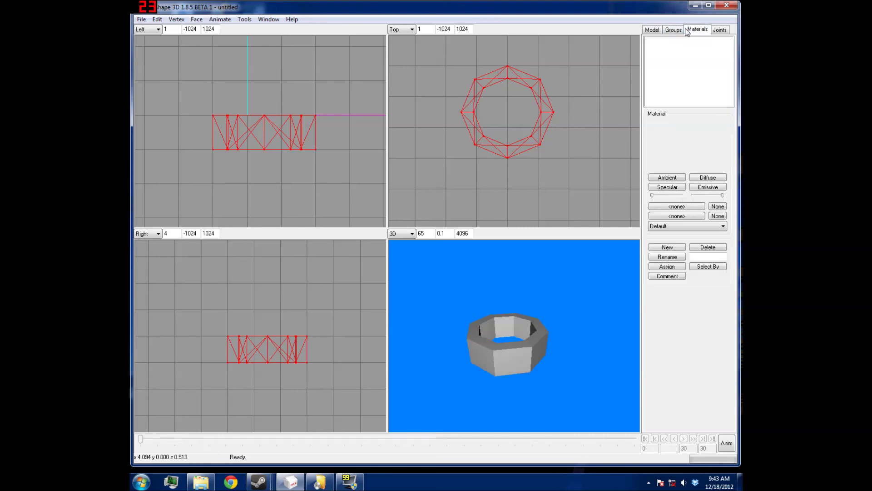
pyautogui.click(667, 237)
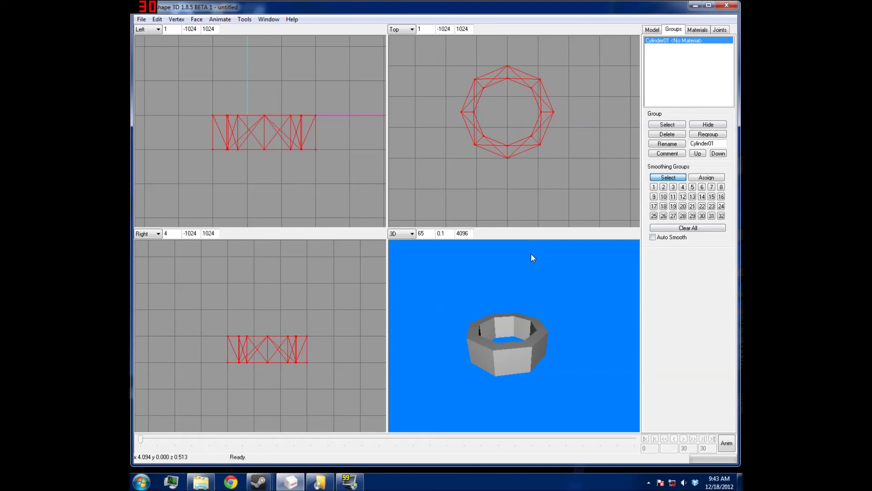
pyautogui.click(664, 238)
pyautogui.moveTo(572, 327)
pyautogui.mouseDown()
pyautogui.moveTo(554, 344)
pyautogui.moveTo(559, 318)
pyautogui.mouseUp()
pyautogui.click(244, 19)
pyautogui.click(268, 87)
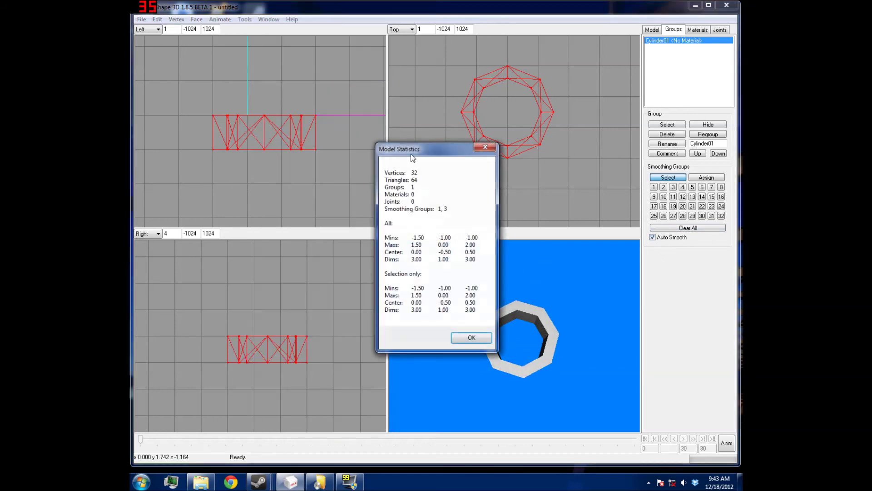
pyautogui.click(463, 336)
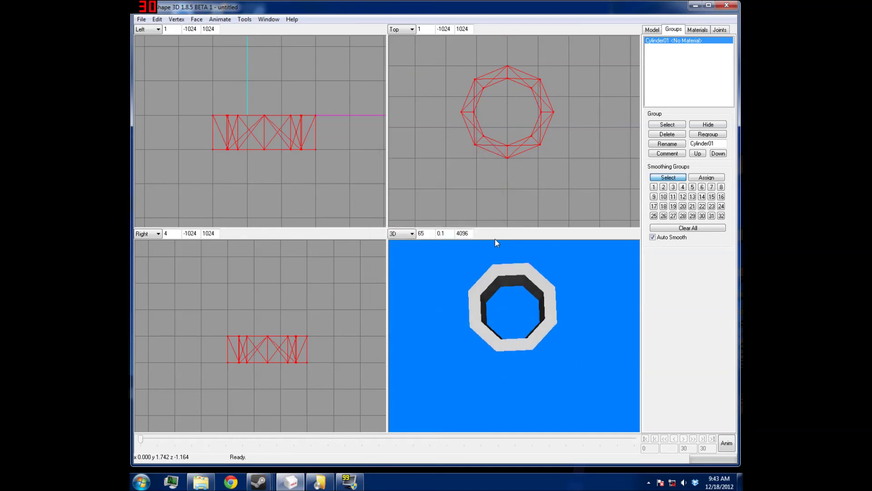